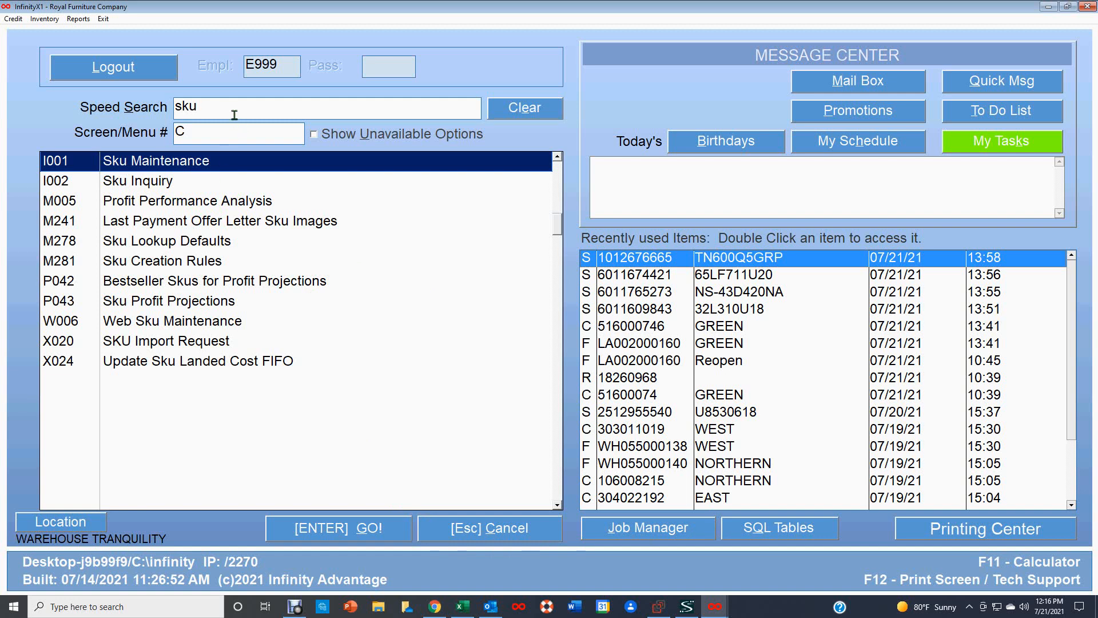
{"action": "left_click", "coordinate": [202, 108]}
{"action": "double_click", "coordinate": [172, 167]}
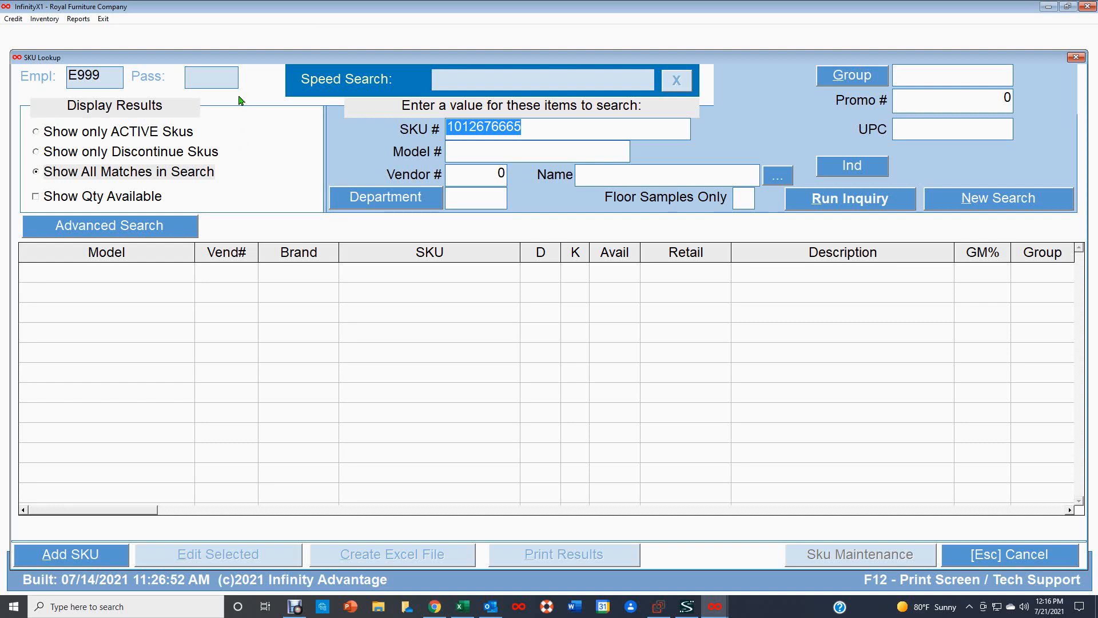
{"action": "type", "text": "601"}
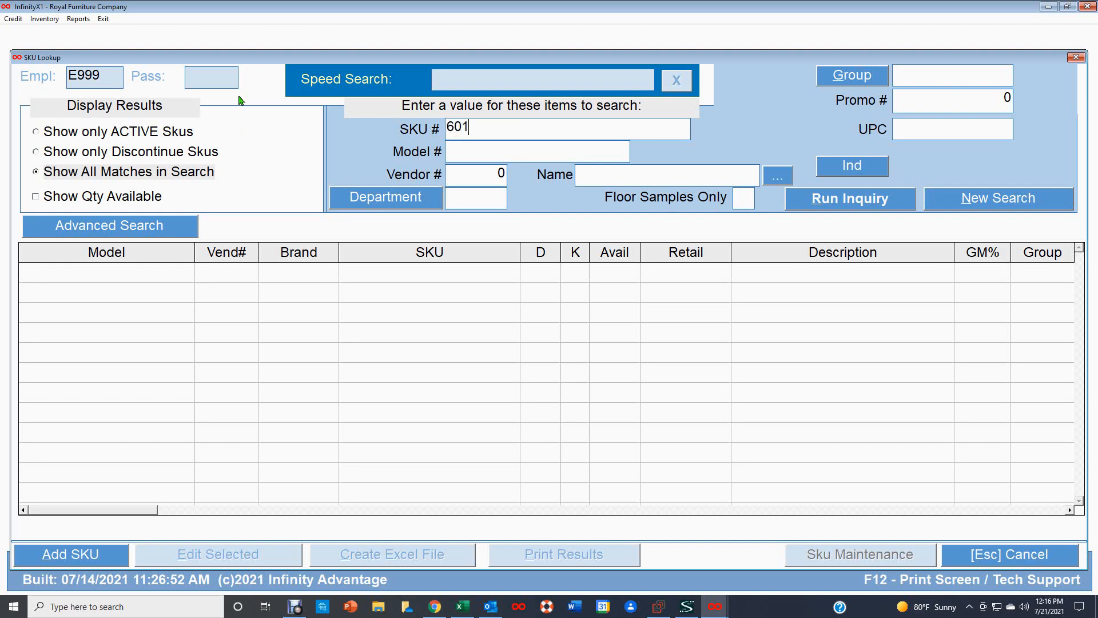
{"action": "type", "text": "1765273"}
{"action": "key", "text": "Return"}
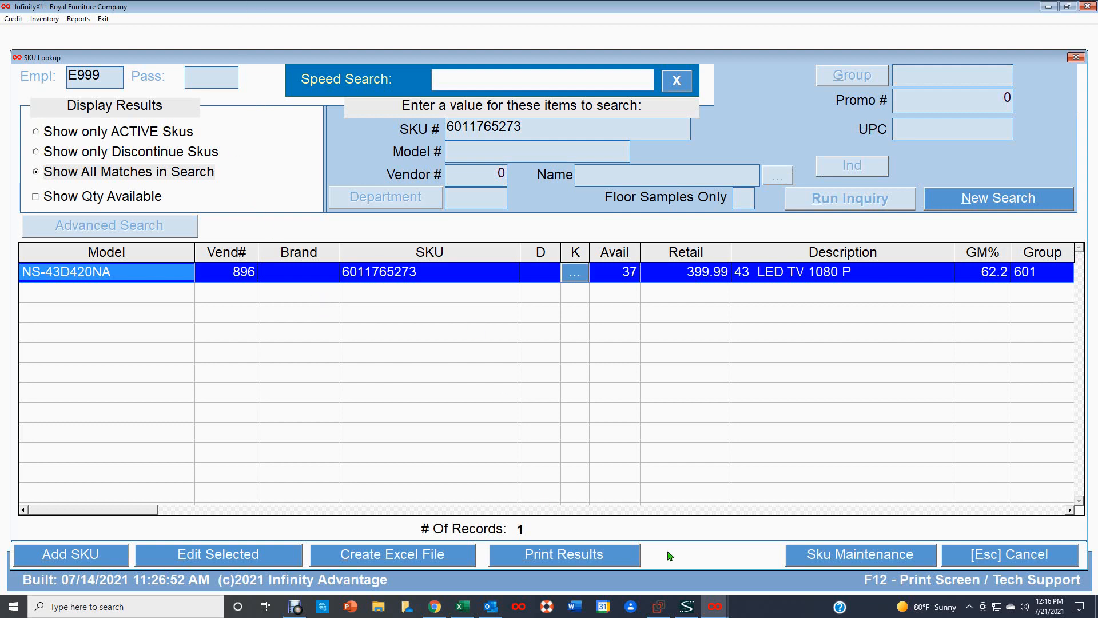
{"action": "left_click", "coordinate": [823, 553]}
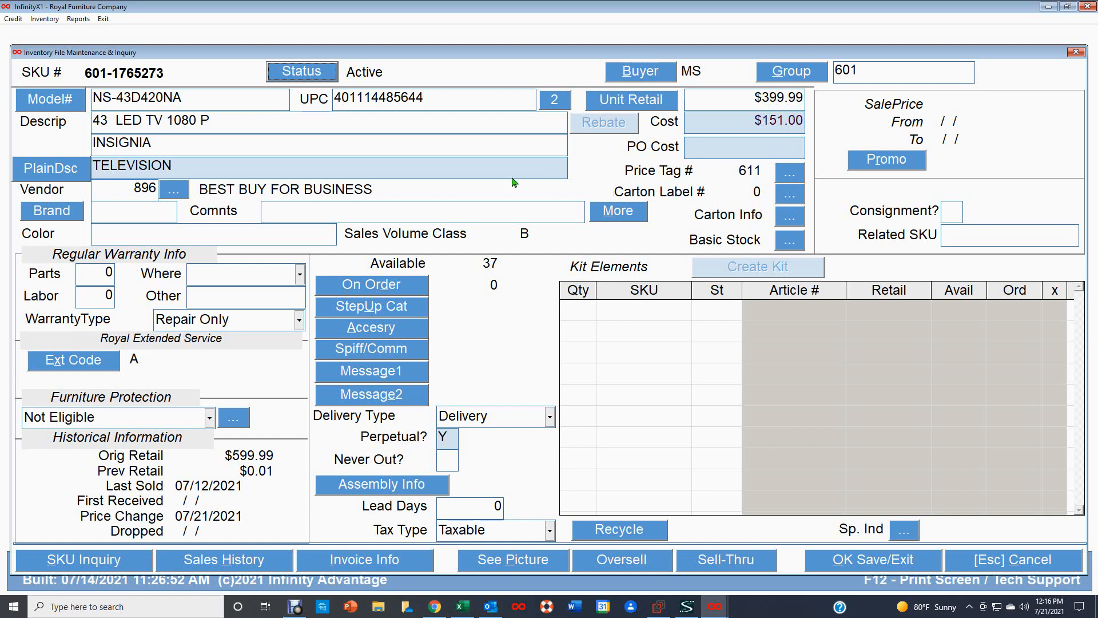
Replace the TV's $399.99 Unit Retail with .01.
{"action": "left_click", "coordinate": [749, 100]}
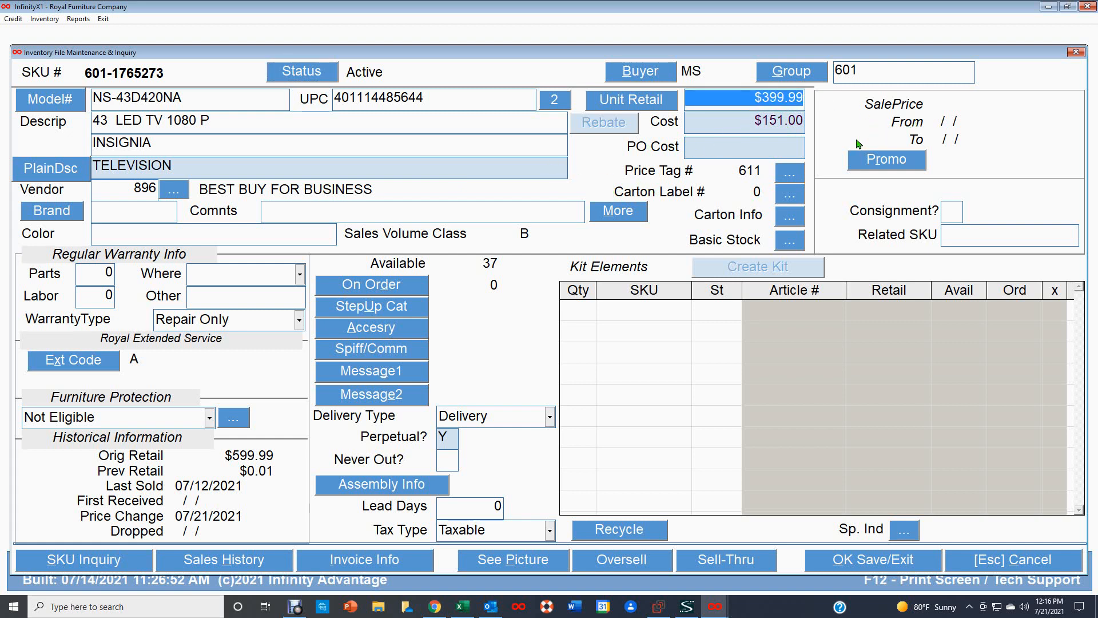
{"action": "type", "text": ".01"}
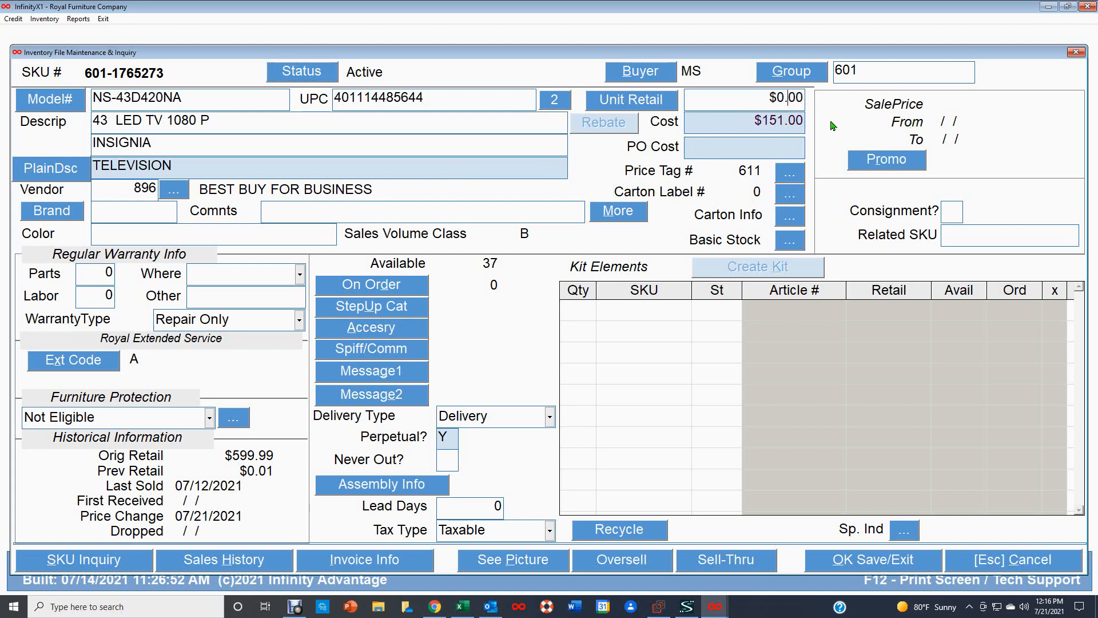
{"action": "key", "text": "Tab"}
After the save is refused, set special indicator 1 to FD FULL DISCOUNT.
{"action": "left_click", "coordinate": [875, 566]}
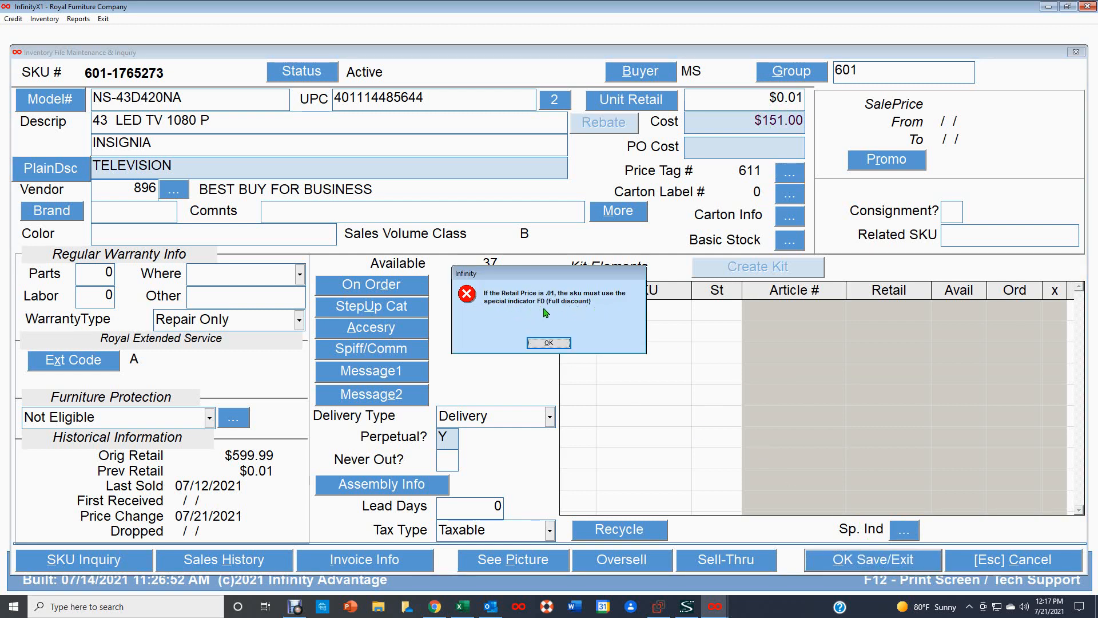
{"action": "left_click", "coordinate": [548, 343]}
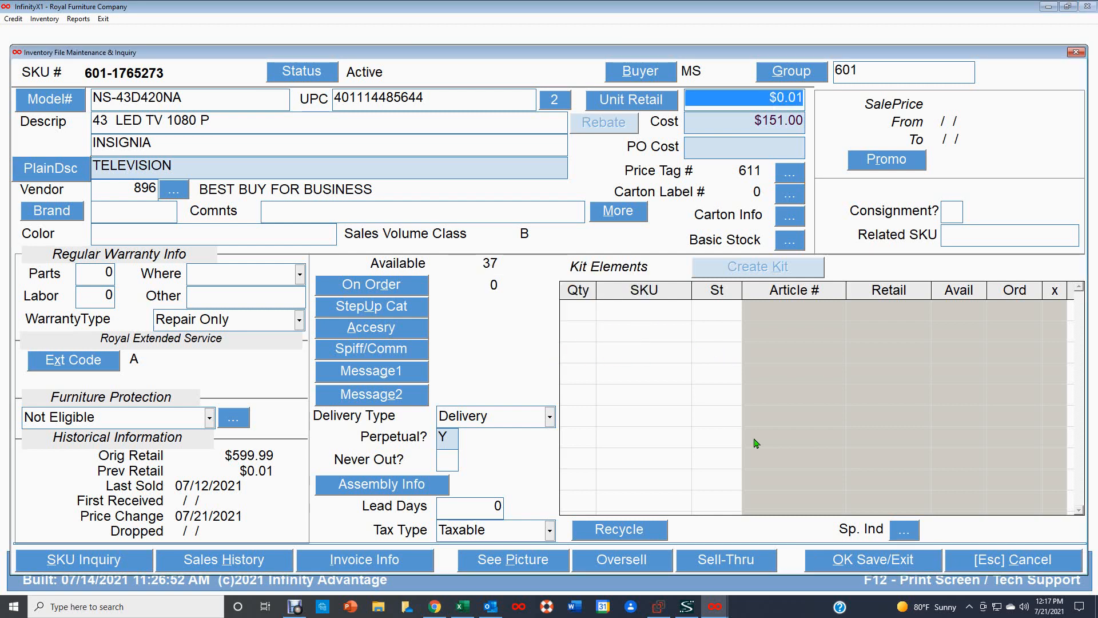
{"action": "left_click", "coordinate": [908, 535]}
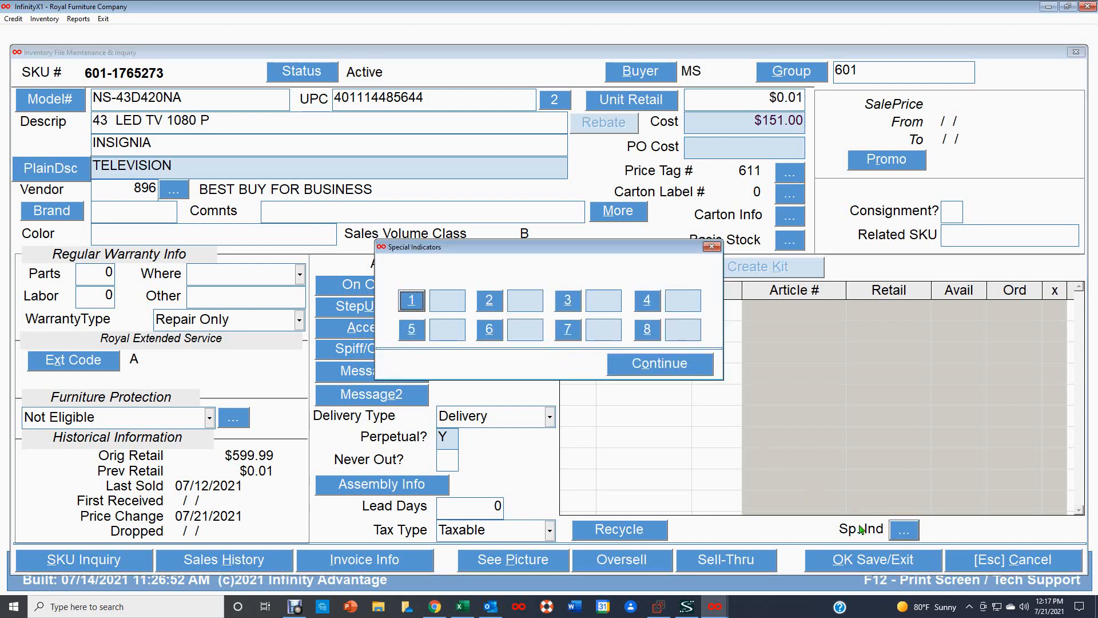
{"action": "left_click", "coordinate": [415, 301]}
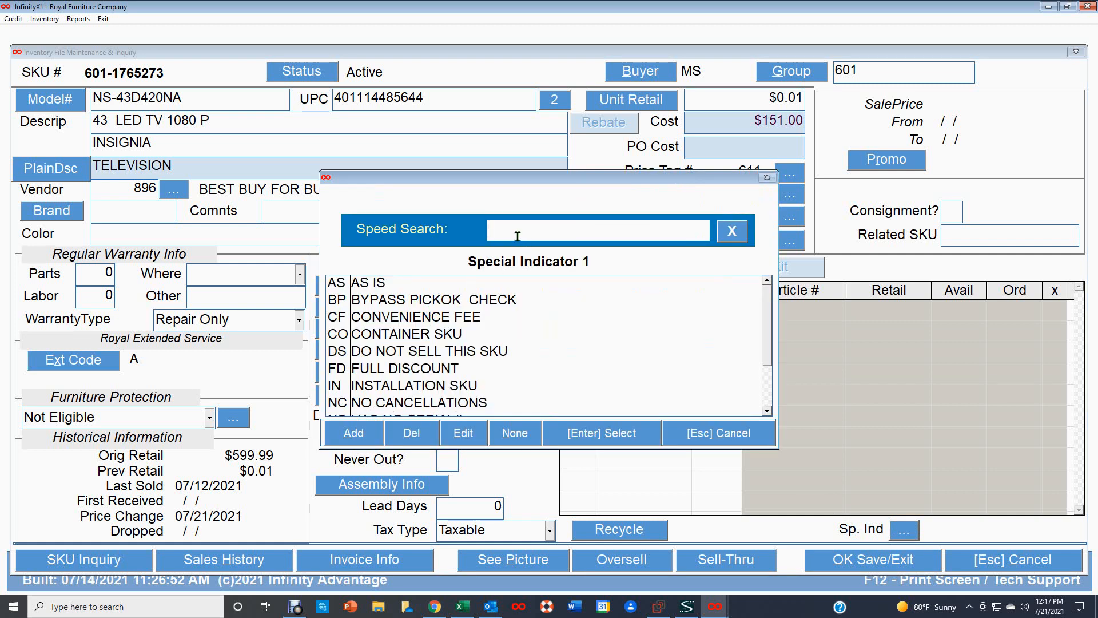
{"action": "type", "text": "f"}
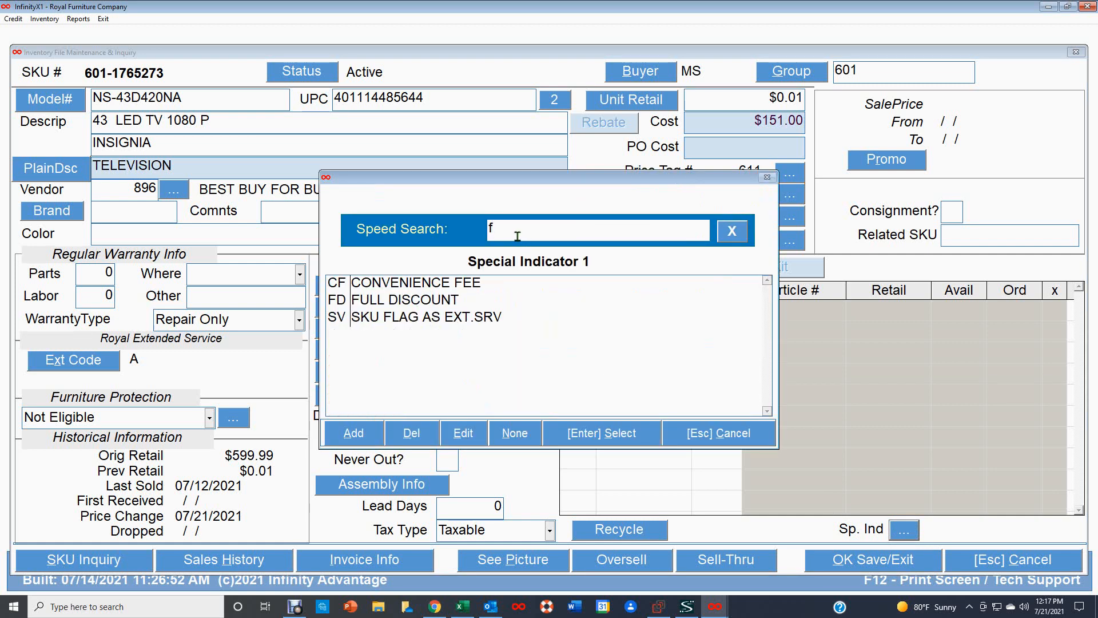
{"action": "type", "text": "d"}
{"action": "double_click", "coordinate": [411, 289]}
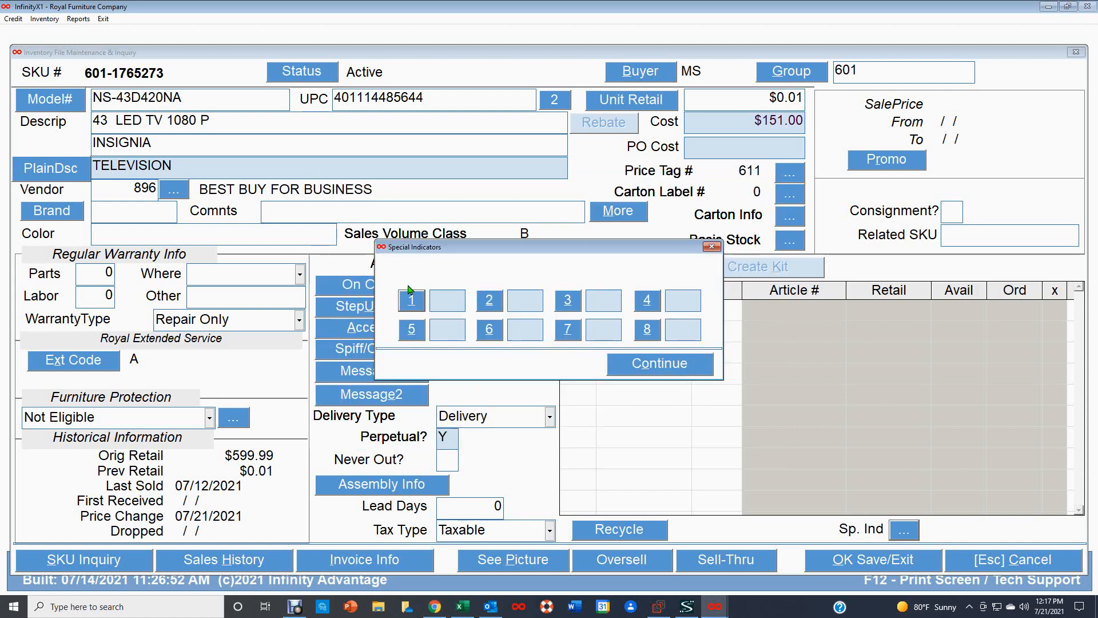
{"action": "left_click", "coordinate": [672, 369]}
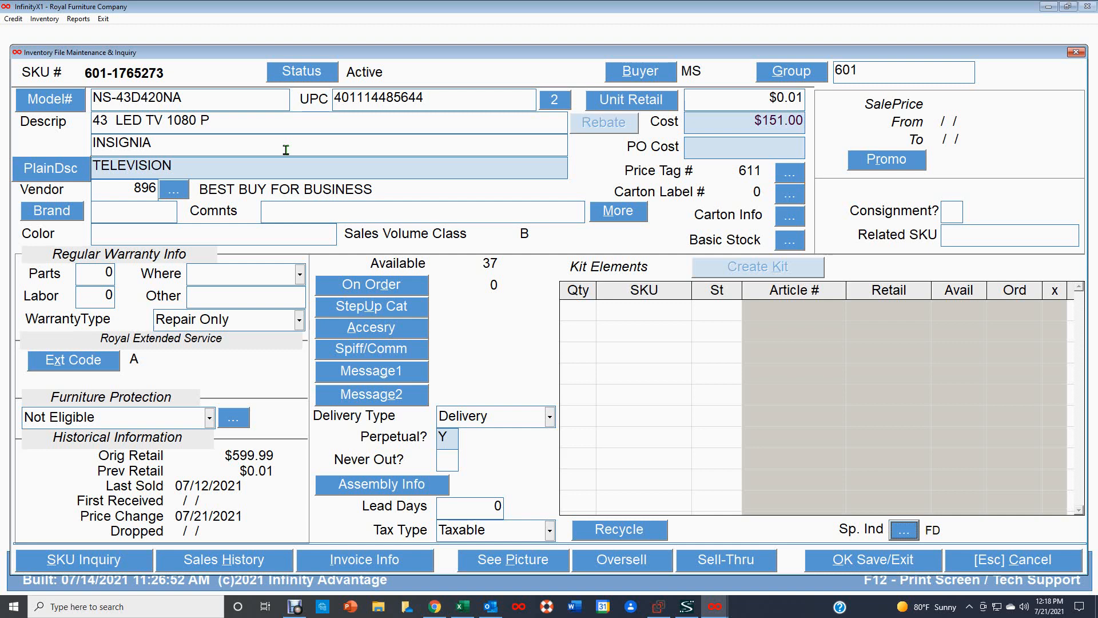
{"action": "left_click", "coordinate": [886, 565]}
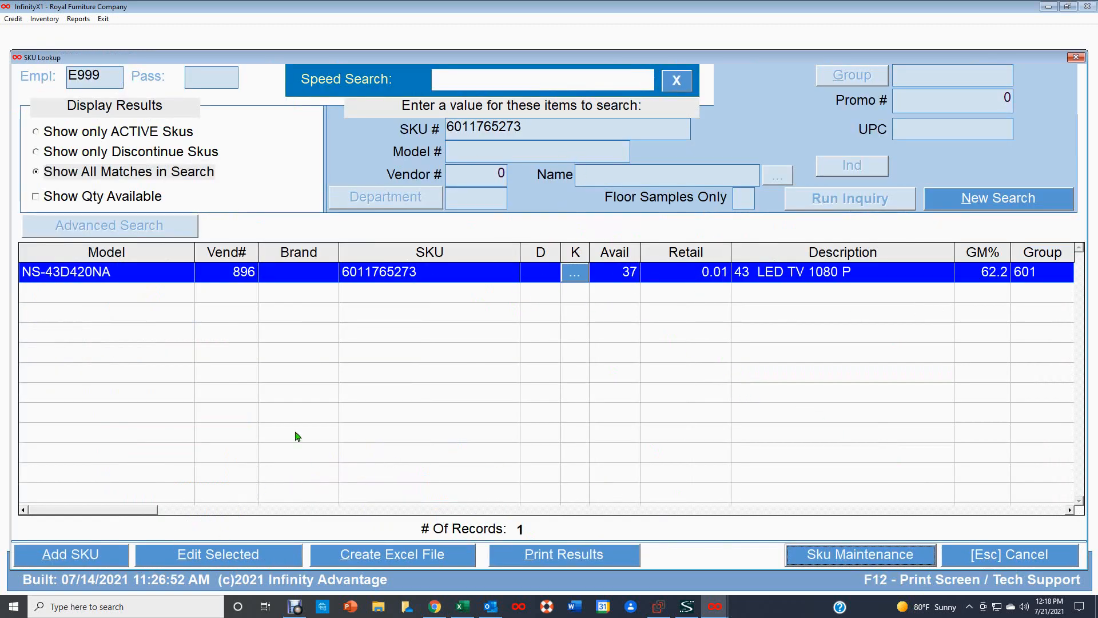
{"action": "left_click", "coordinate": [1014, 197]}
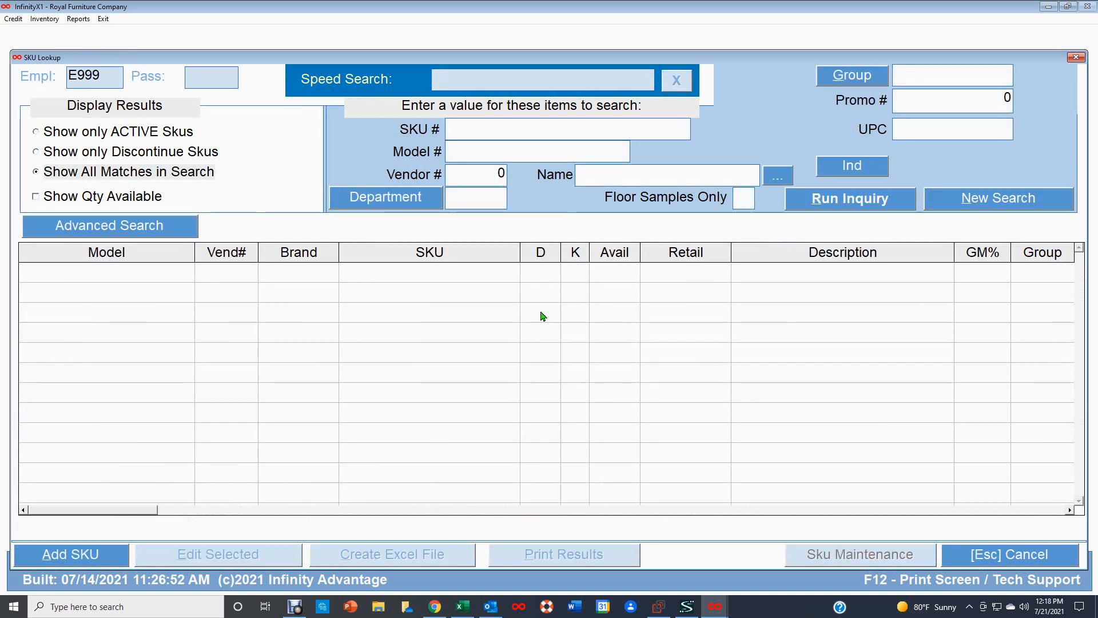
{"action": "type", "text": "6011674421"}
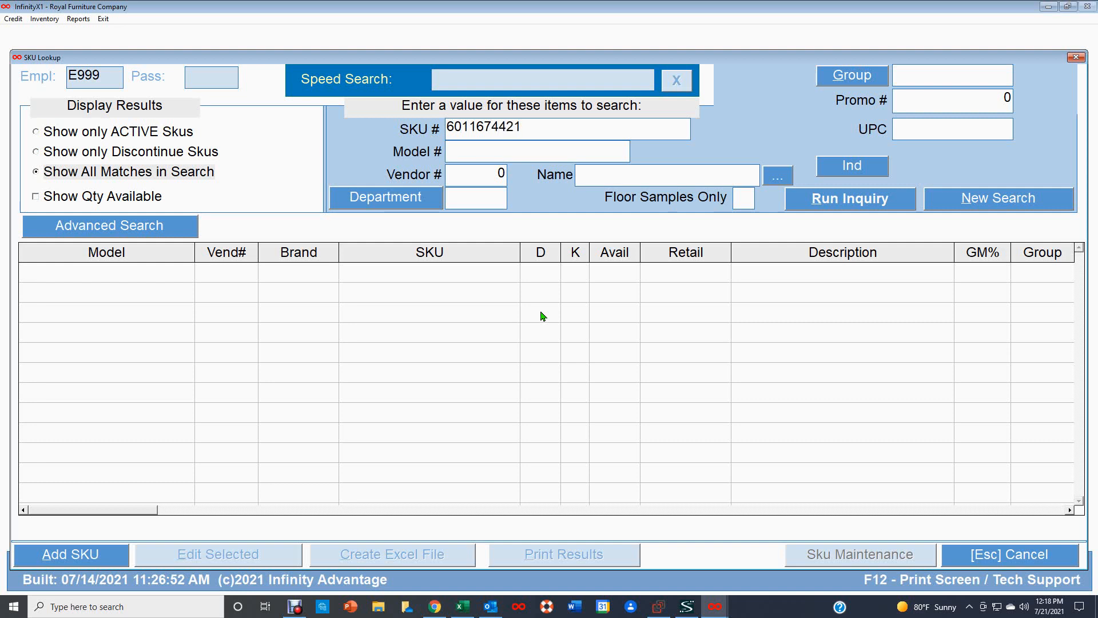
{"action": "key", "text": "Return"}
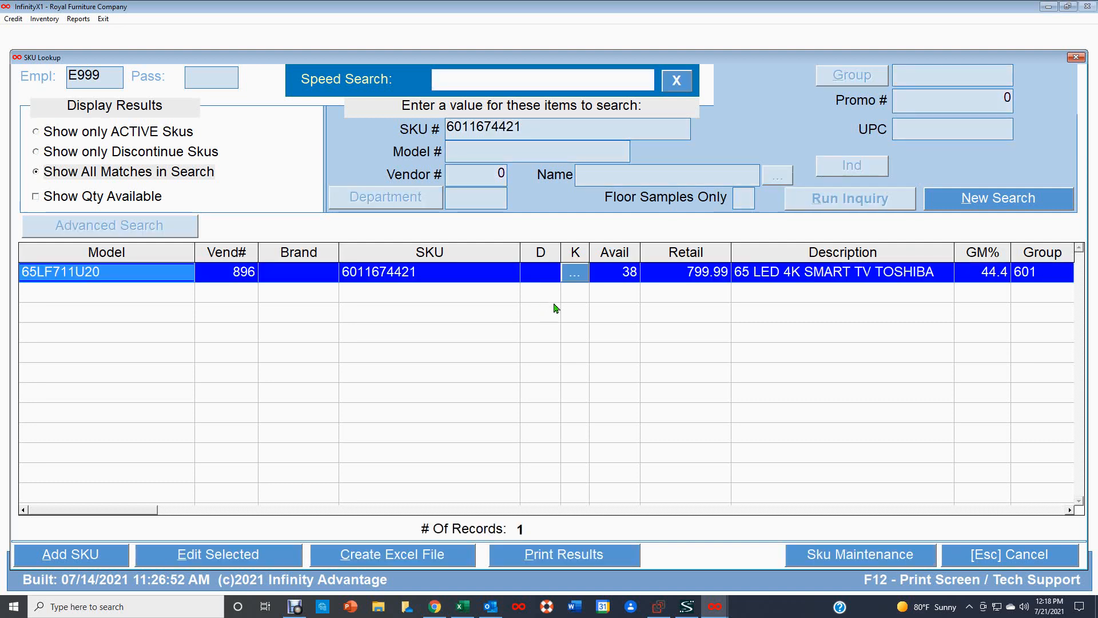
{"action": "double_click", "coordinate": [710, 272]}
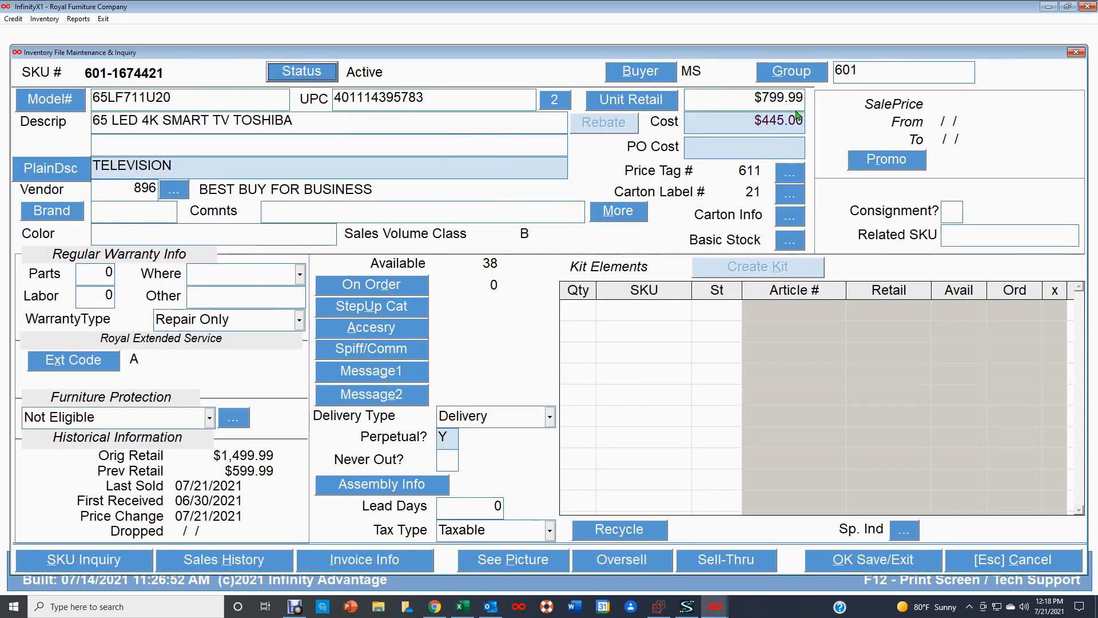
Change the Toshiba's Unit Retail from $799.99 to 300.00 and save the record.
{"action": "left_click", "coordinate": [754, 97]}
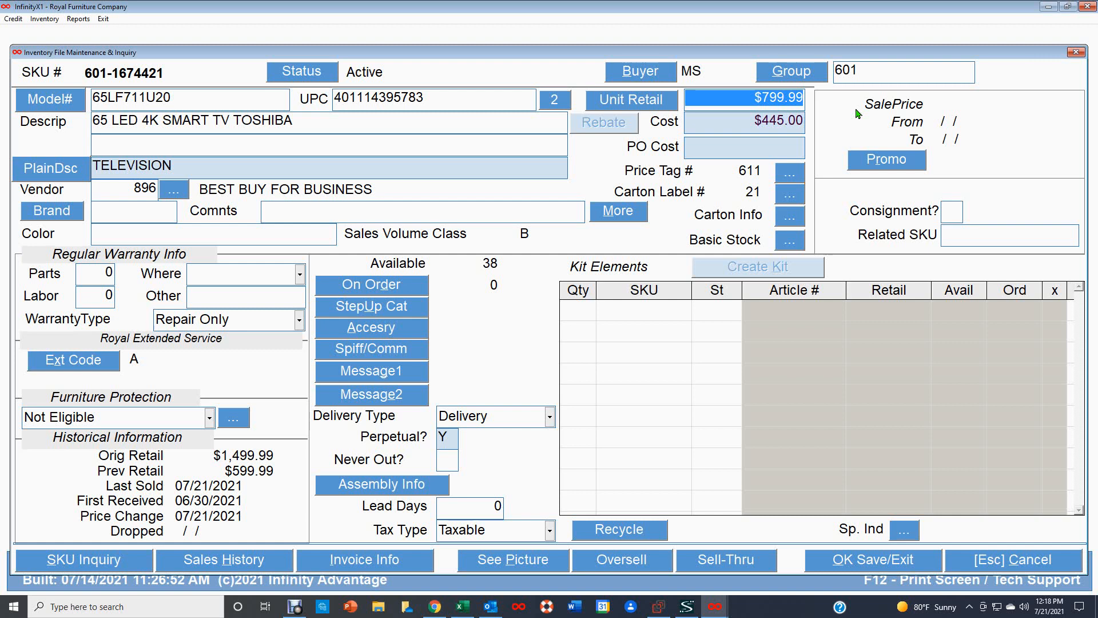
{"action": "type", "text": "300"}
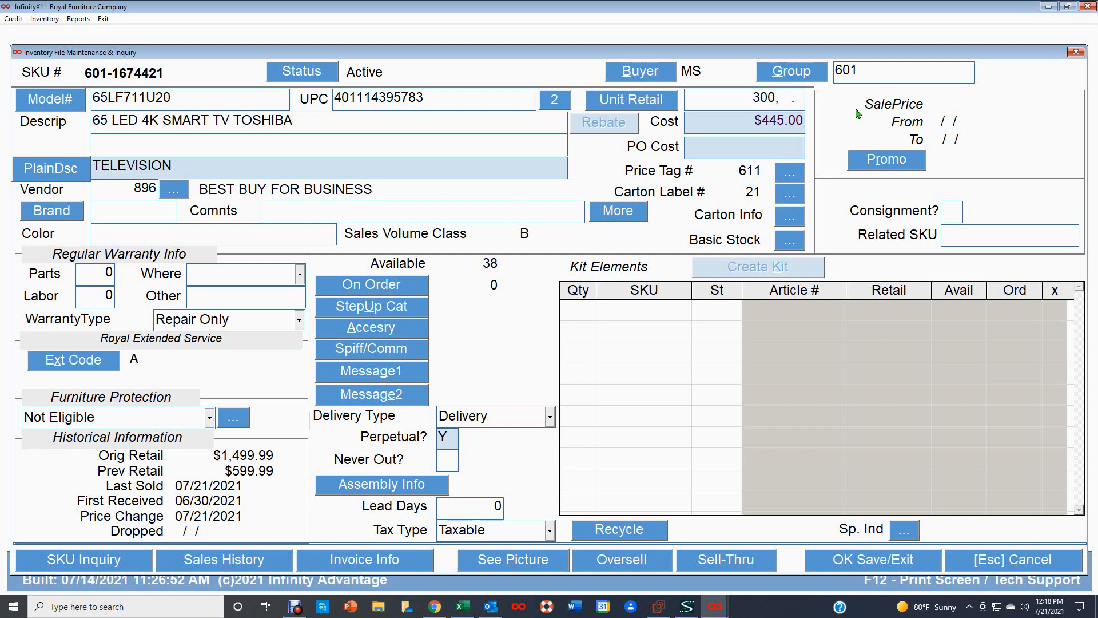
{"action": "type", "text": "."}
{"action": "left_click", "coordinate": [897, 562]}
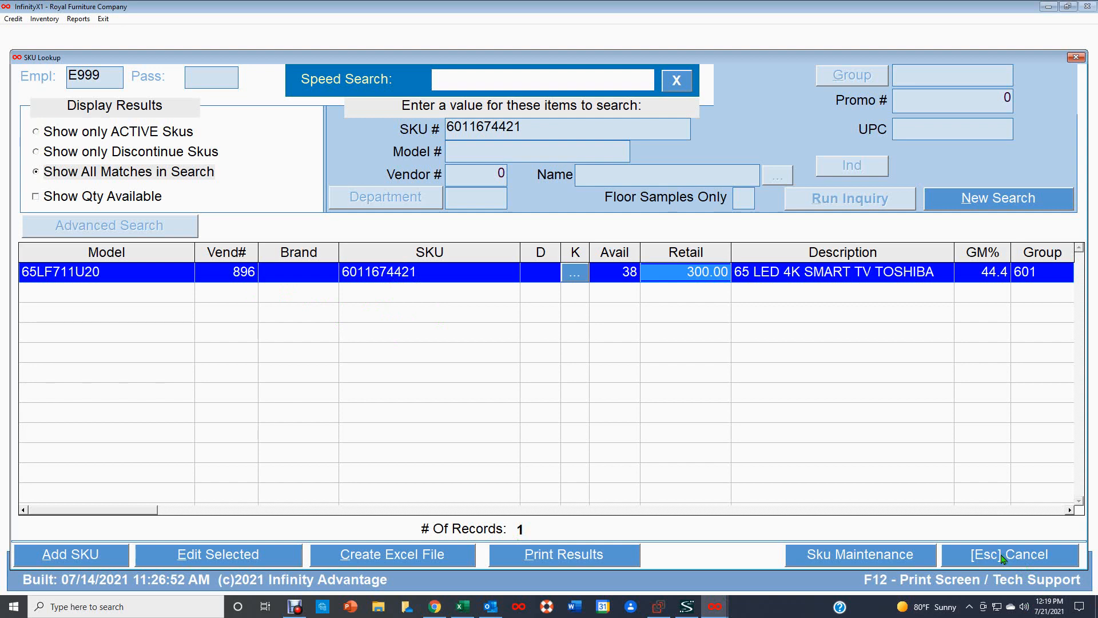
Reopen the Toshiba TV's inventory record and show its StepUp categories.
{"action": "double_click", "coordinate": [806, 272]}
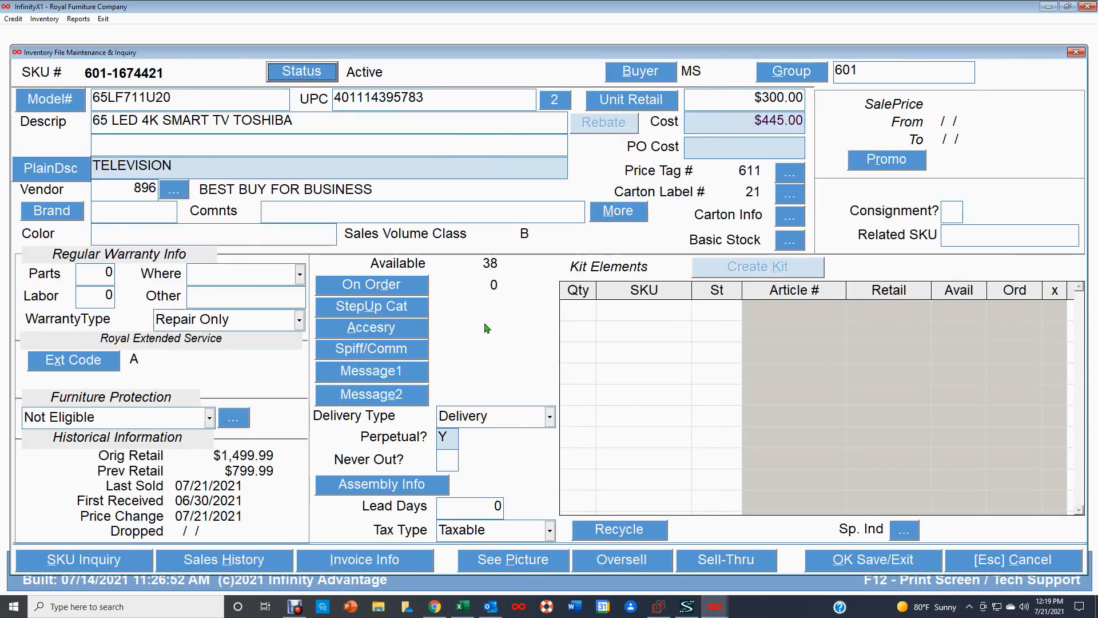
{"action": "left_click", "coordinate": [371, 309]}
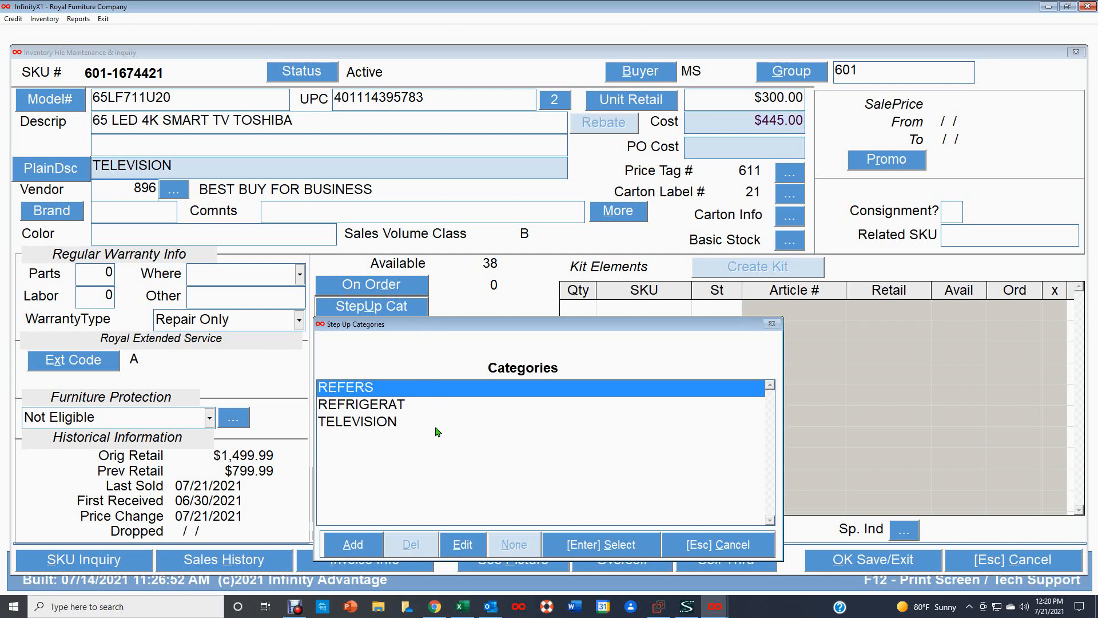
{"action": "left_click", "coordinate": [353, 546]}
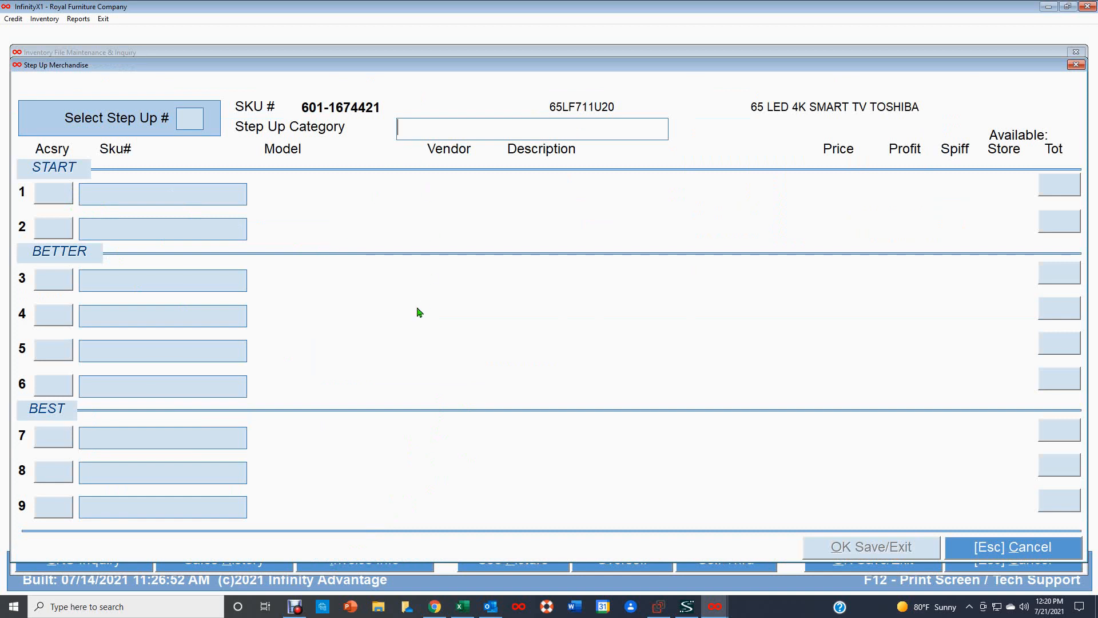
{"action": "type", "text": "FREETV"}
{"action": "key", "text": "Return"}
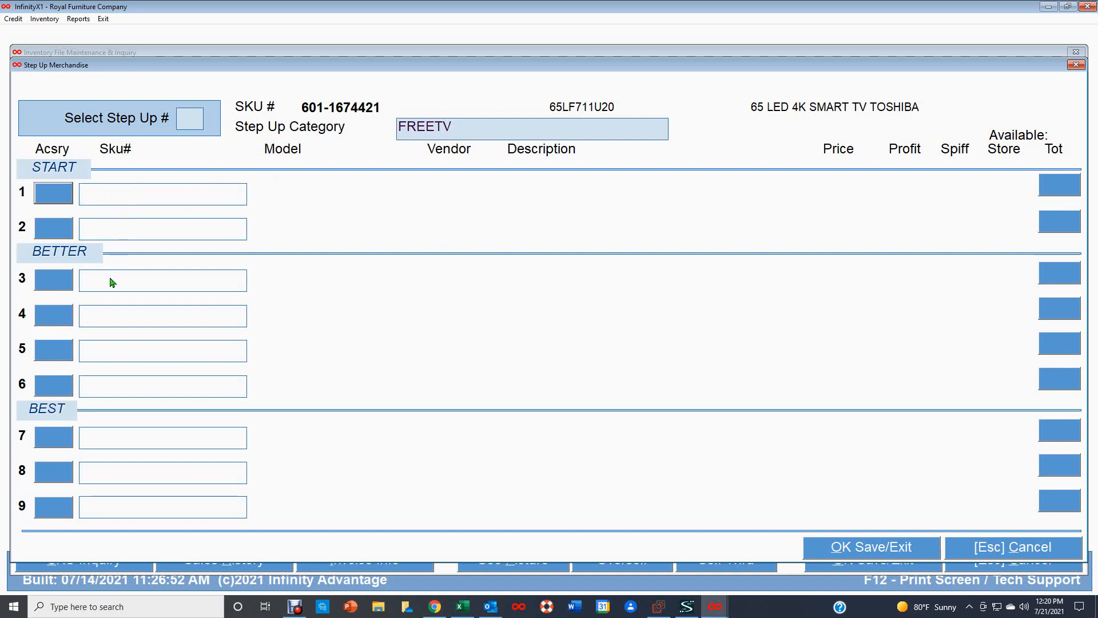
{"action": "left_click", "coordinate": [90, 193]}
{"action": "type", "text": "60117652"}
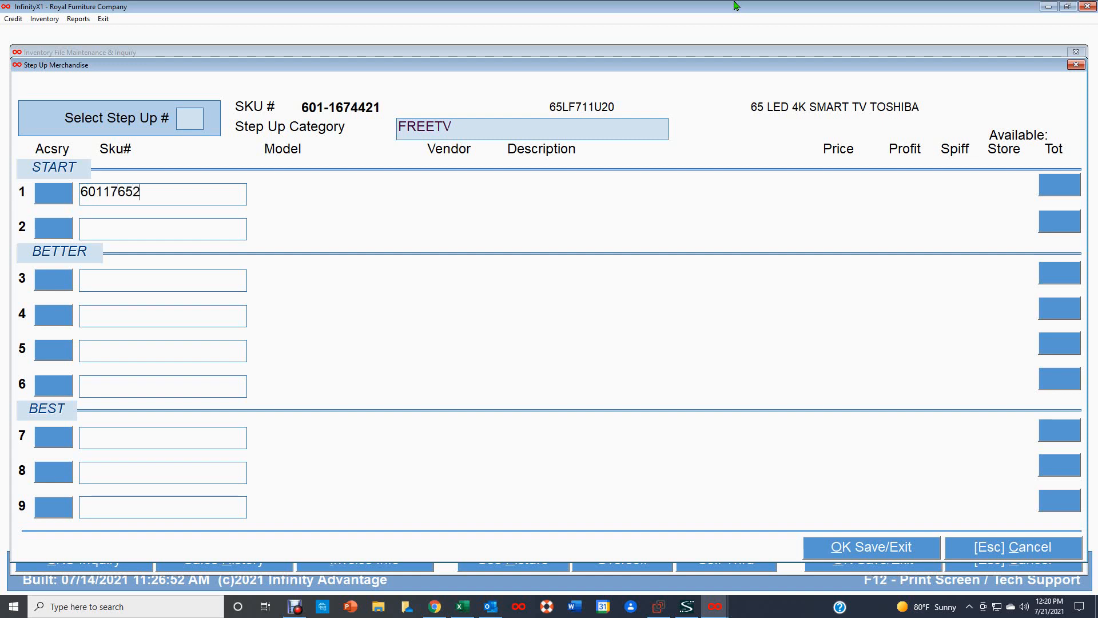
{"action": "type", "text": "73"}
{"action": "left_click", "coordinate": [111, 282]}
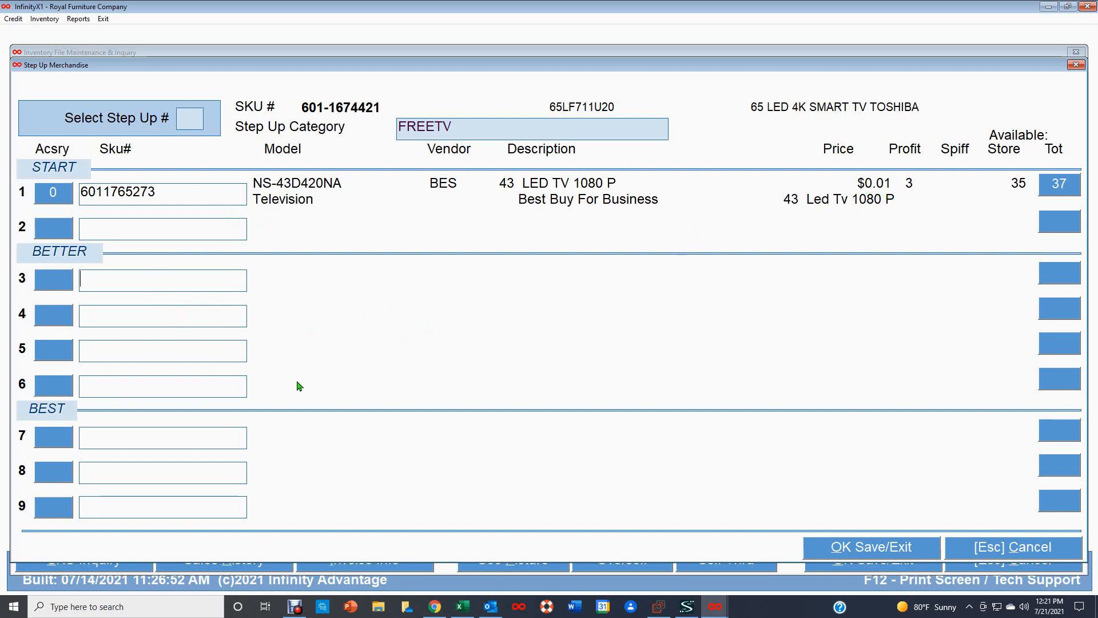
{"action": "type", "text": "6011674421"}
{"action": "key", "text": "Return"}
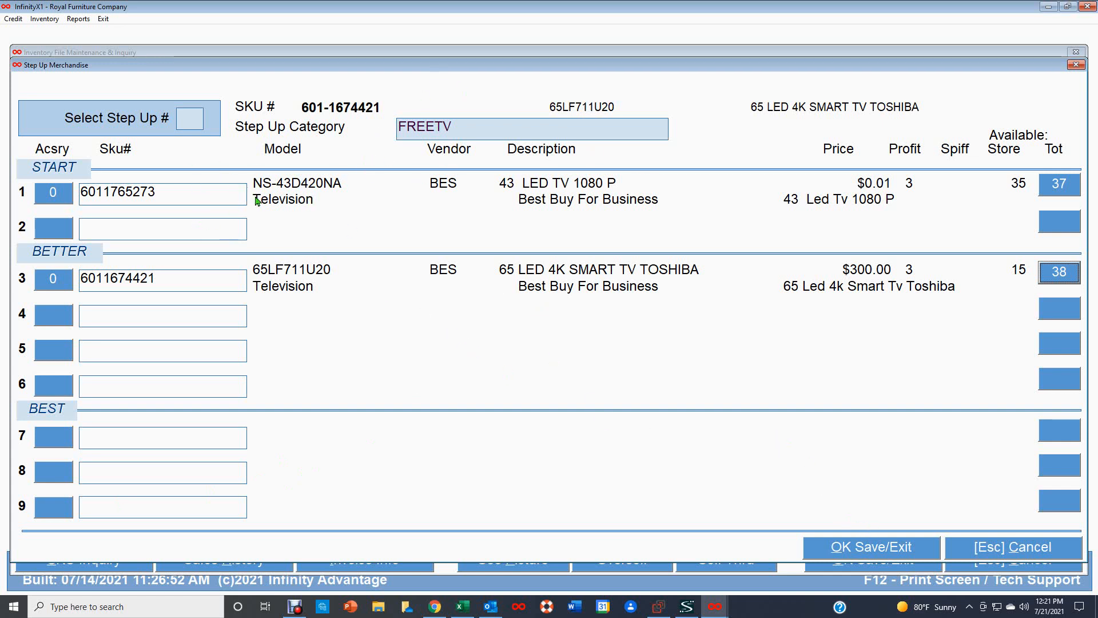
{"action": "left_click", "coordinate": [865, 550]}
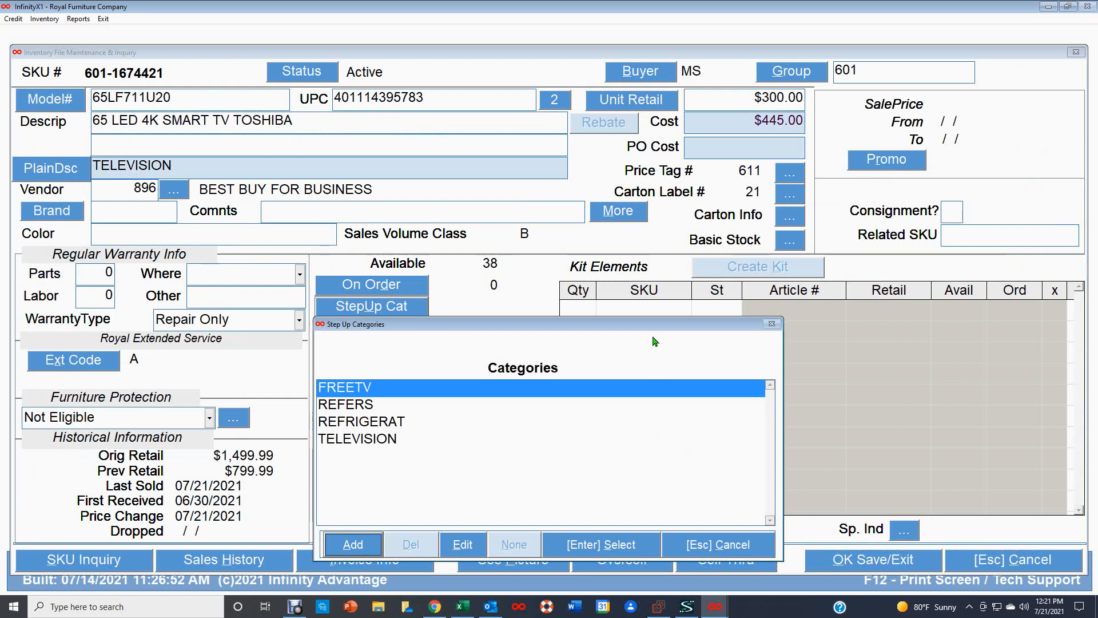
Close the step-up dialog, save the Toshiba record's changes, and exit SKU Lookup to the menu.
{"action": "left_click", "coordinate": [747, 546]}
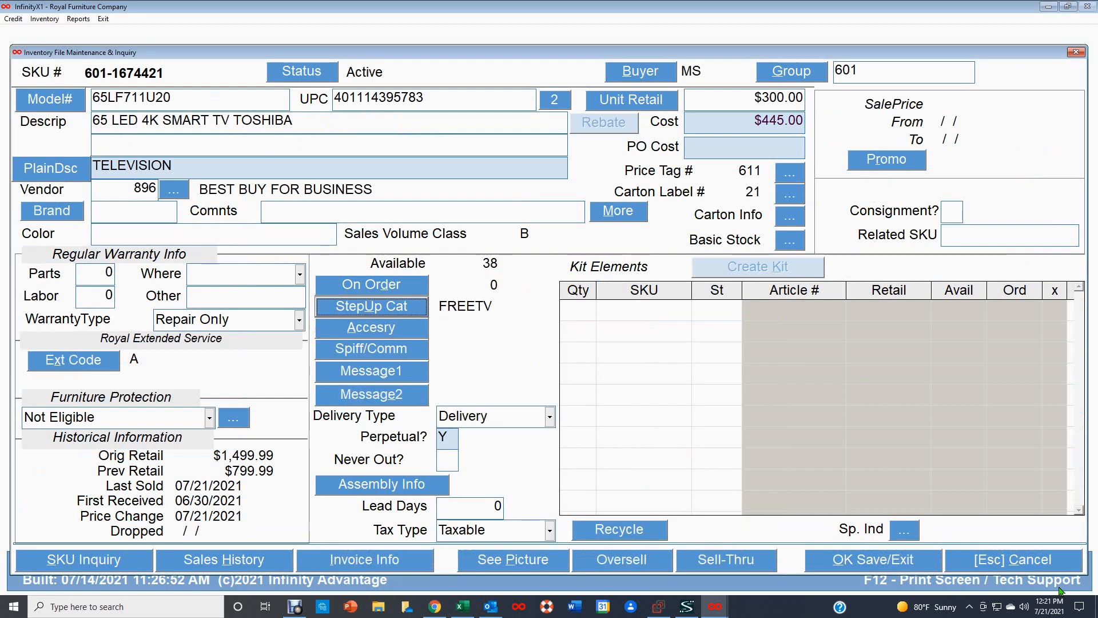
{"action": "left_click", "coordinate": [1007, 562]}
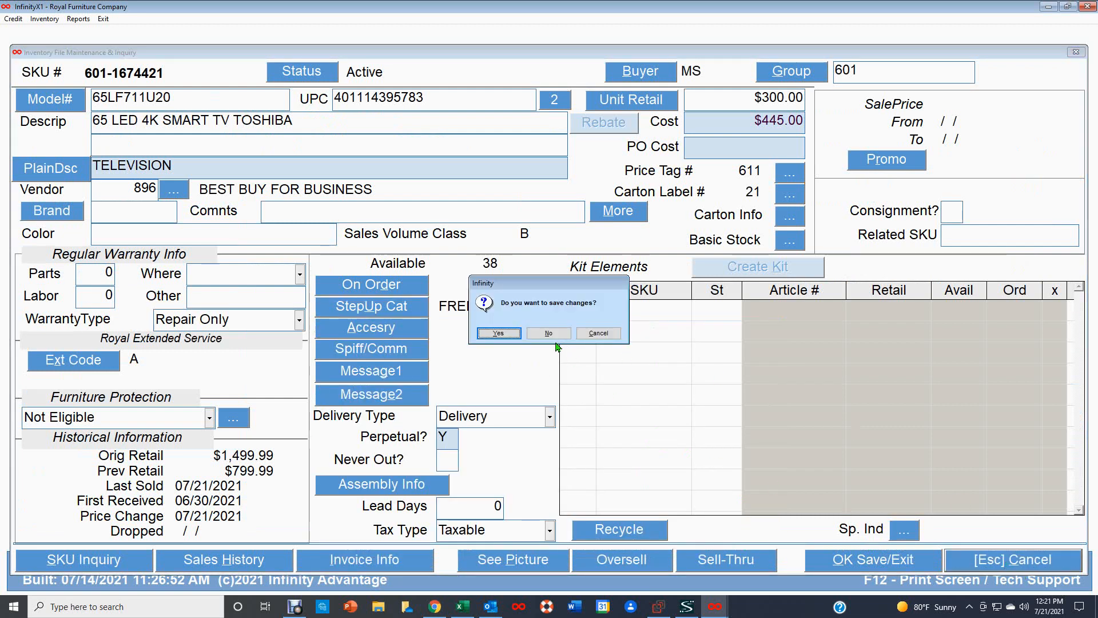
{"action": "left_click", "coordinate": [484, 335]}
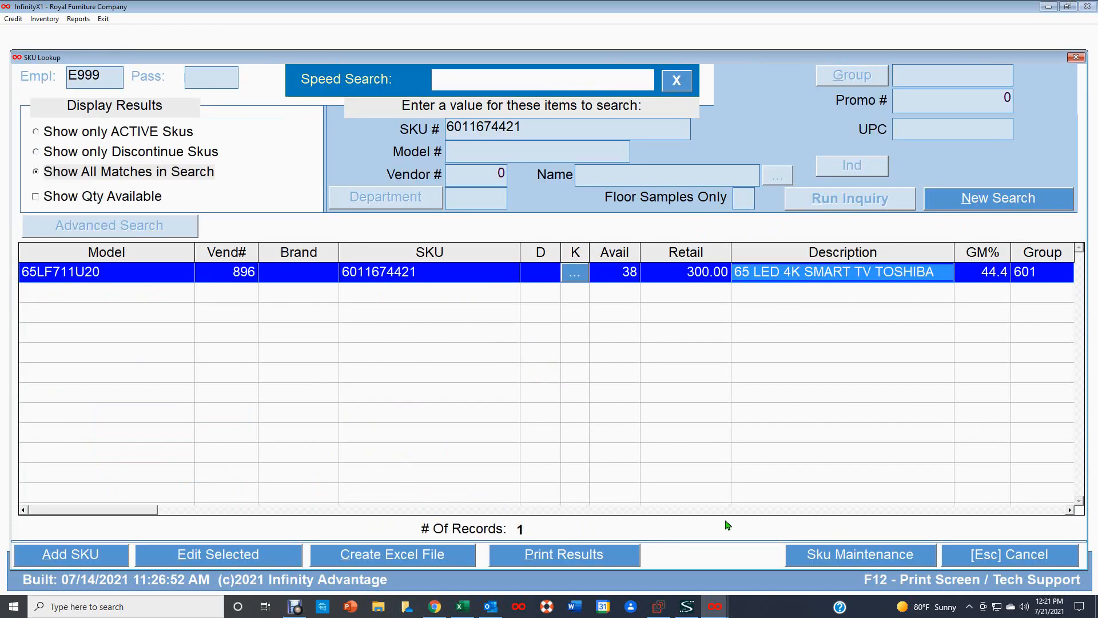
{"action": "left_click", "coordinate": [1008, 560]}
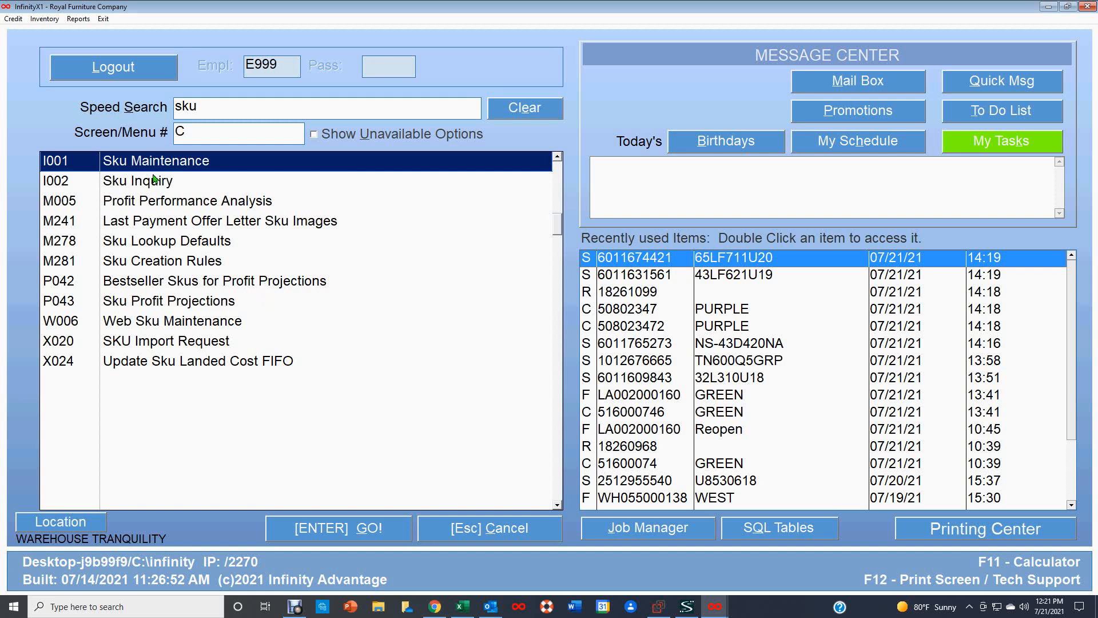
{"action": "double_click", "coordinate": [169, 162]}
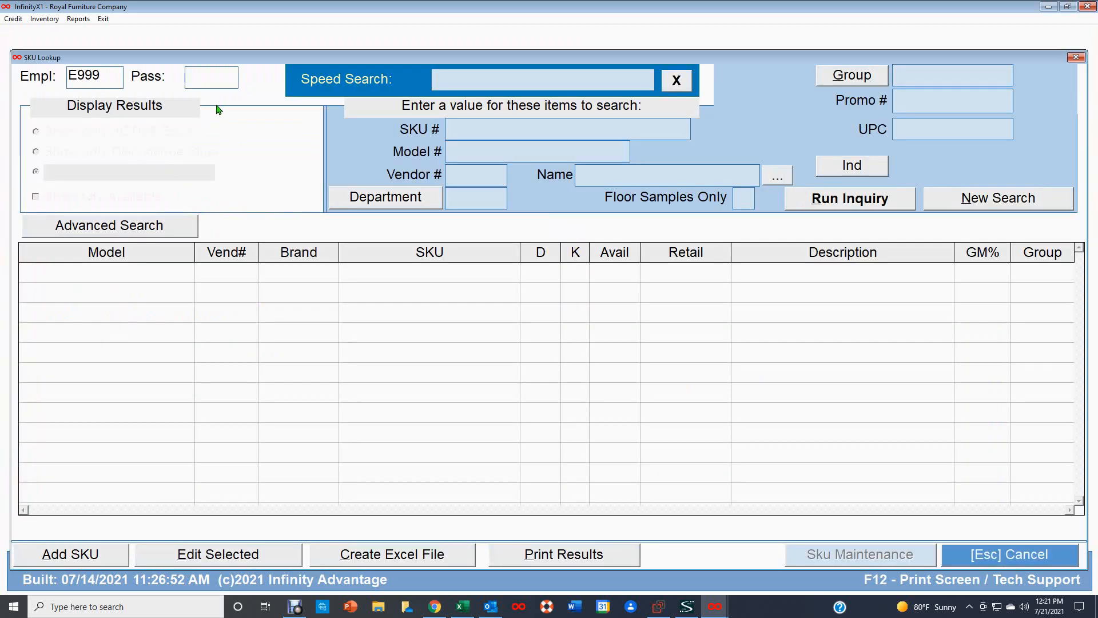
{"action": "type", "text": "999"}
{"action": "key", "text": "Return"}
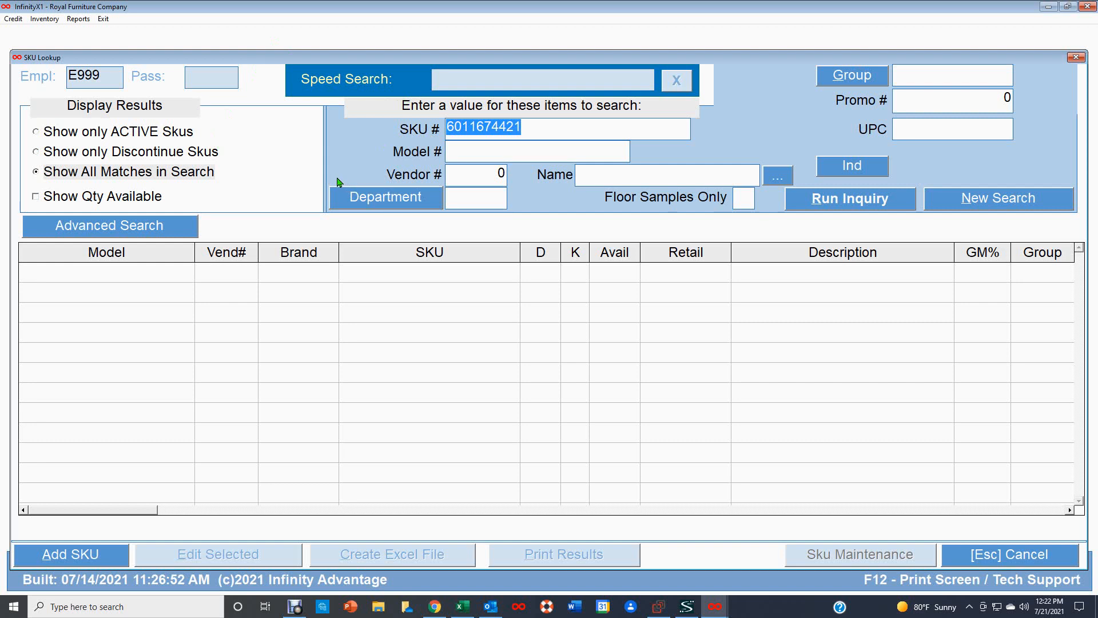
{"action": "type", "text": "101"}
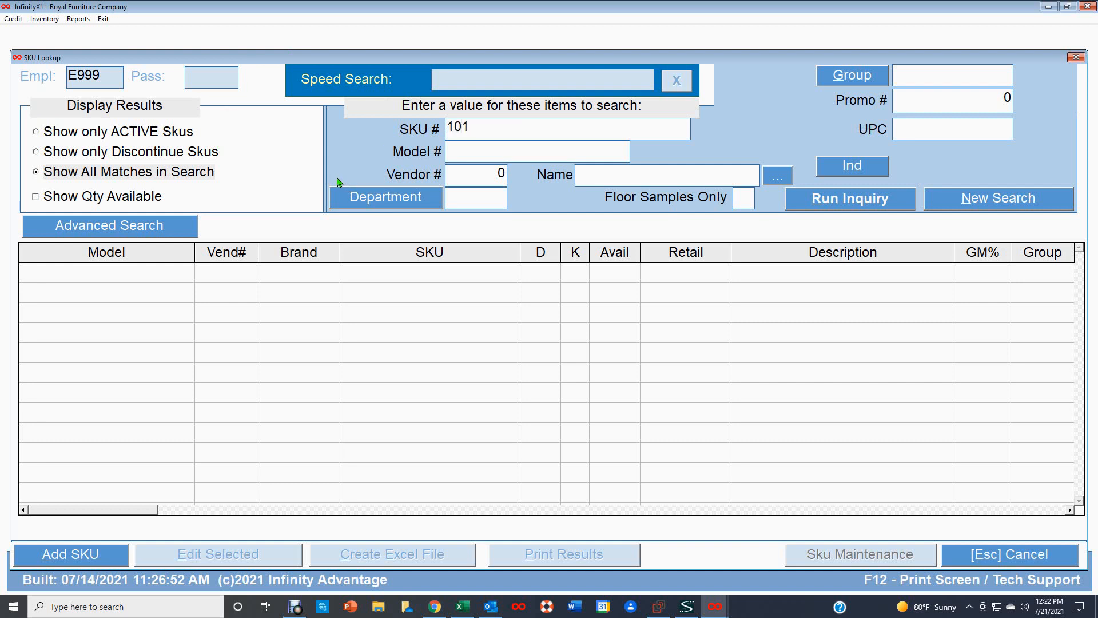
{"action": "type", "text": "2676665"}
{"action": "key", "text": "Return"}
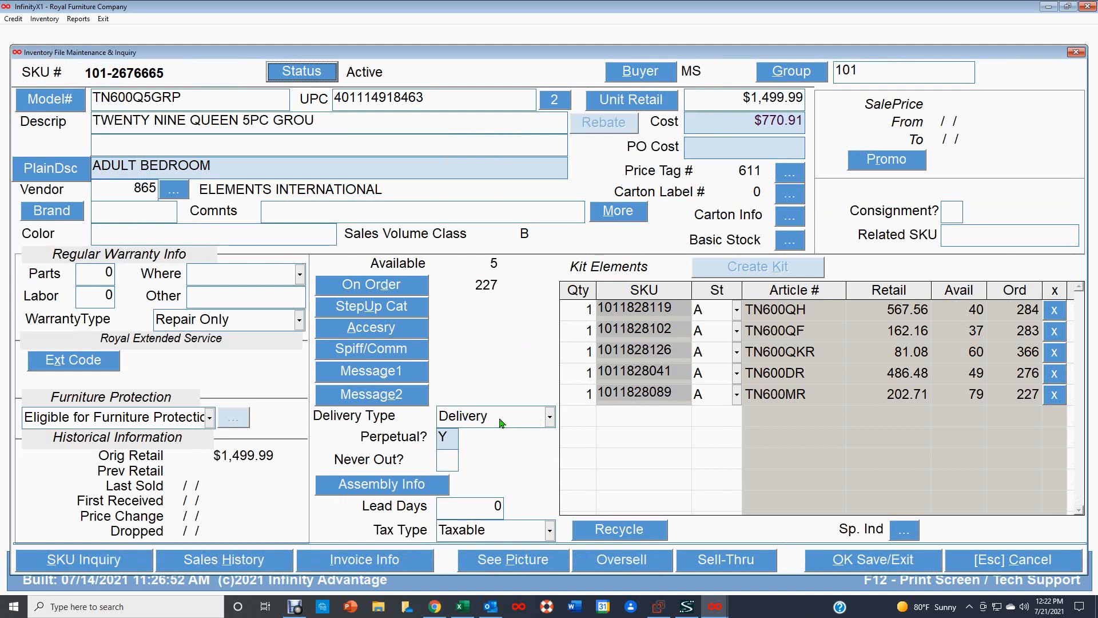
{"action": "left_click", "coordinate": [377, 330]}
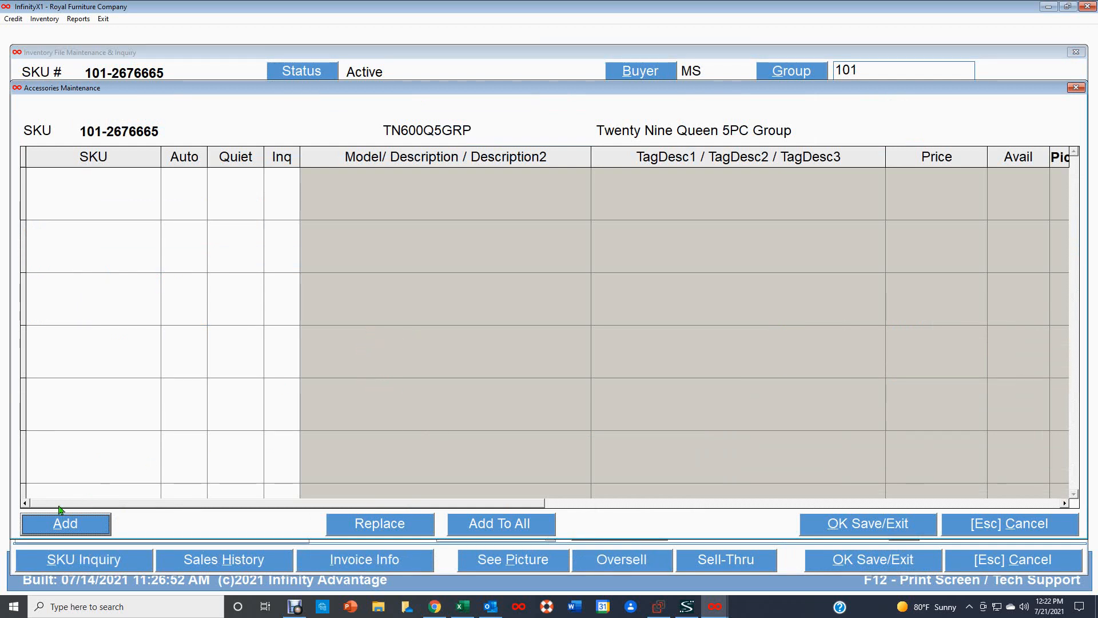
{"action": "left_click", "coordinate": [75, 524]}
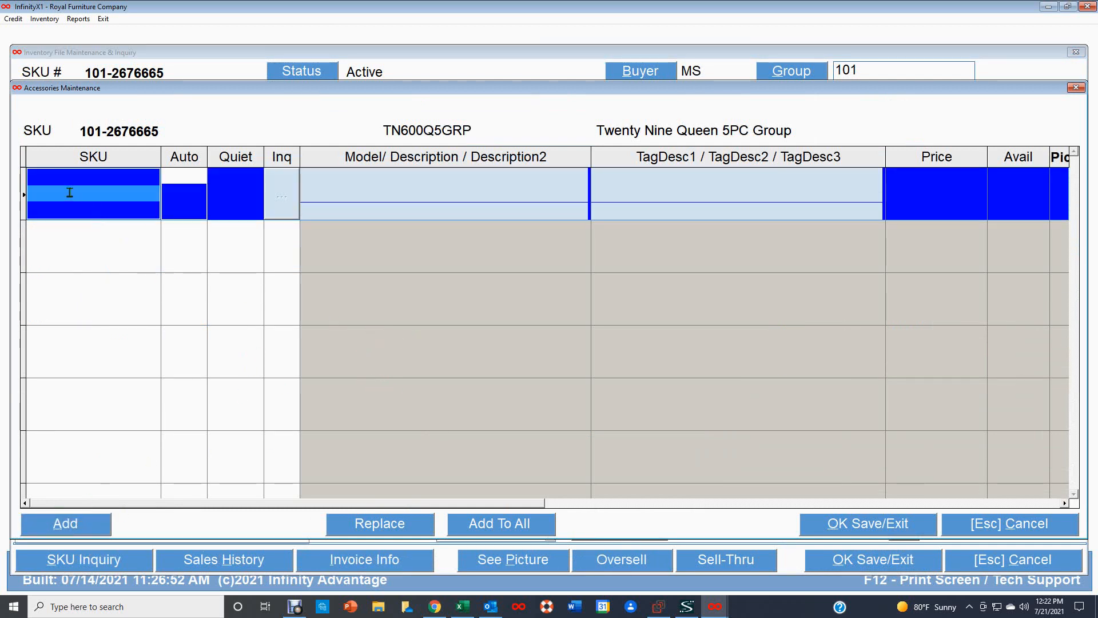
{"action": "left_click", "coordinate": [61, 191]}
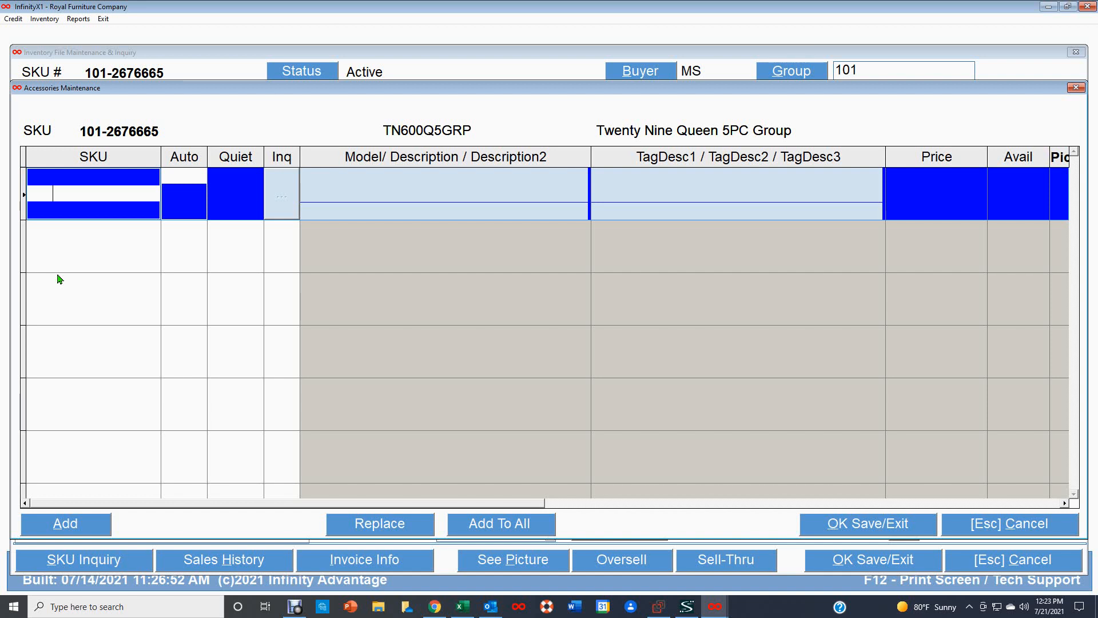
{"action": "type", "text": "6011765273"}
{"action": "key", "text": "Return"}
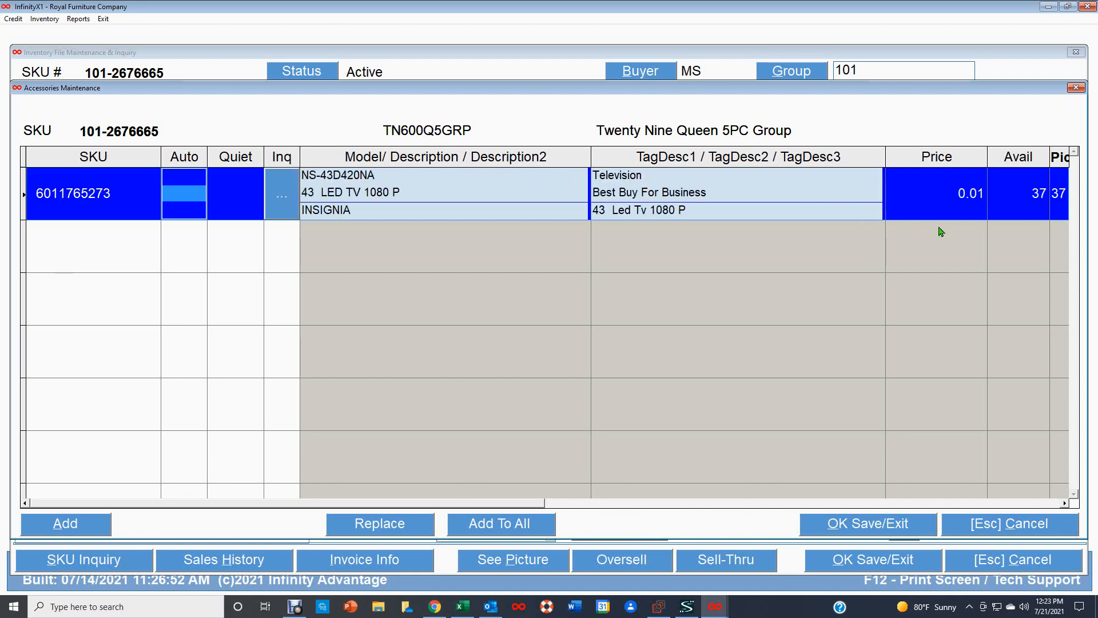
{"action": "left_click", "coordinate": [869, 524]}
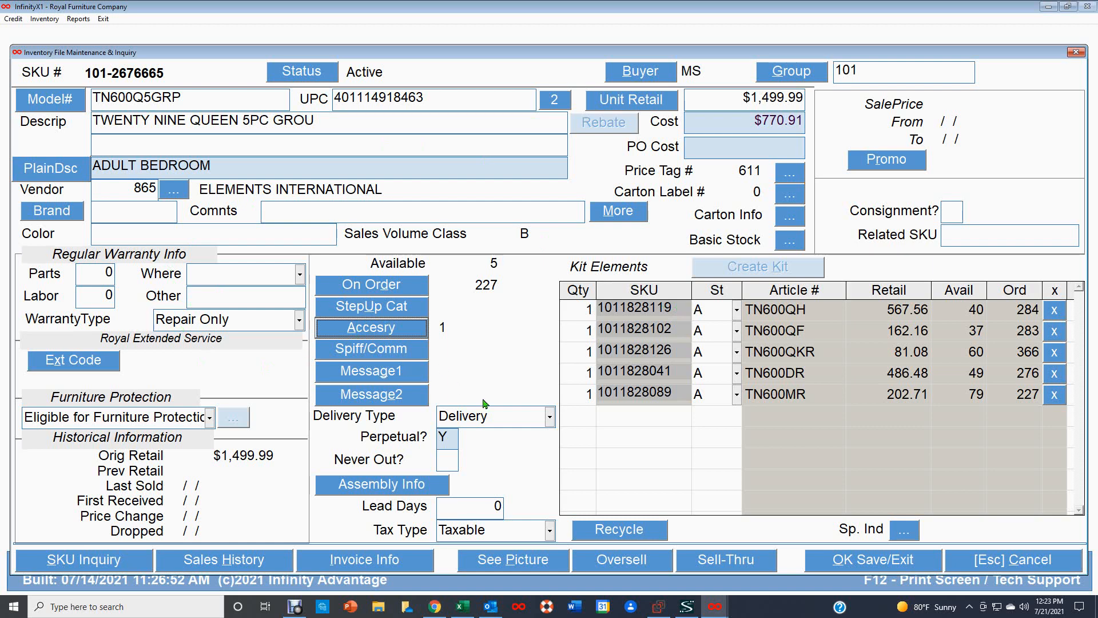
{"action": "left_click", "coordinate": [891, 565]}
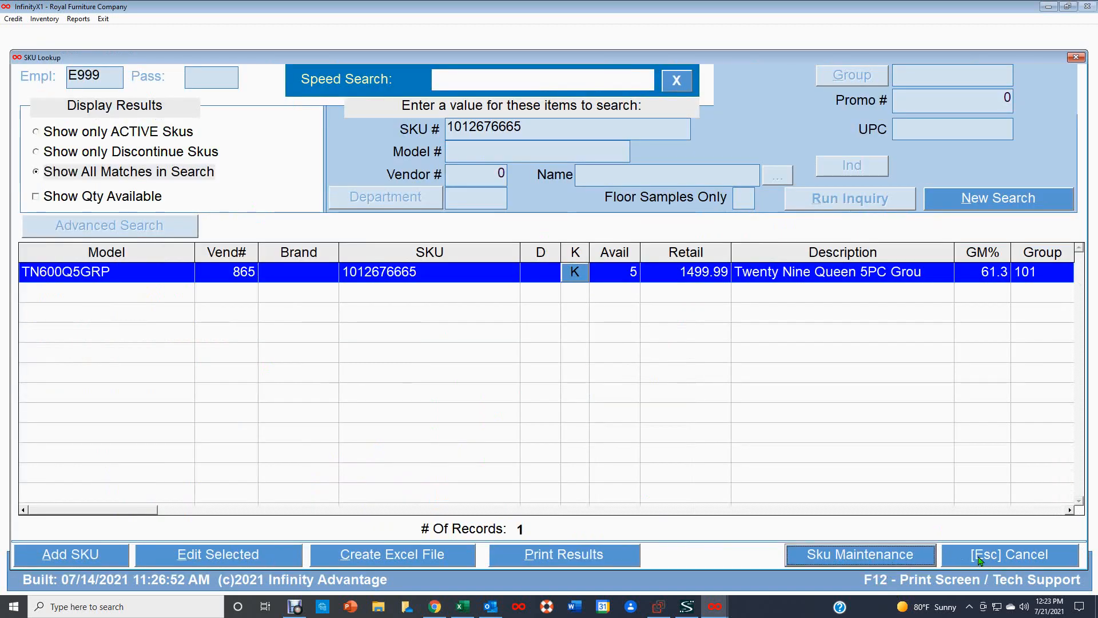
{"action": "left_click", "coordinate": [994, 560]}
{"action": "mouse_move", "coordinate": [715, 606]}
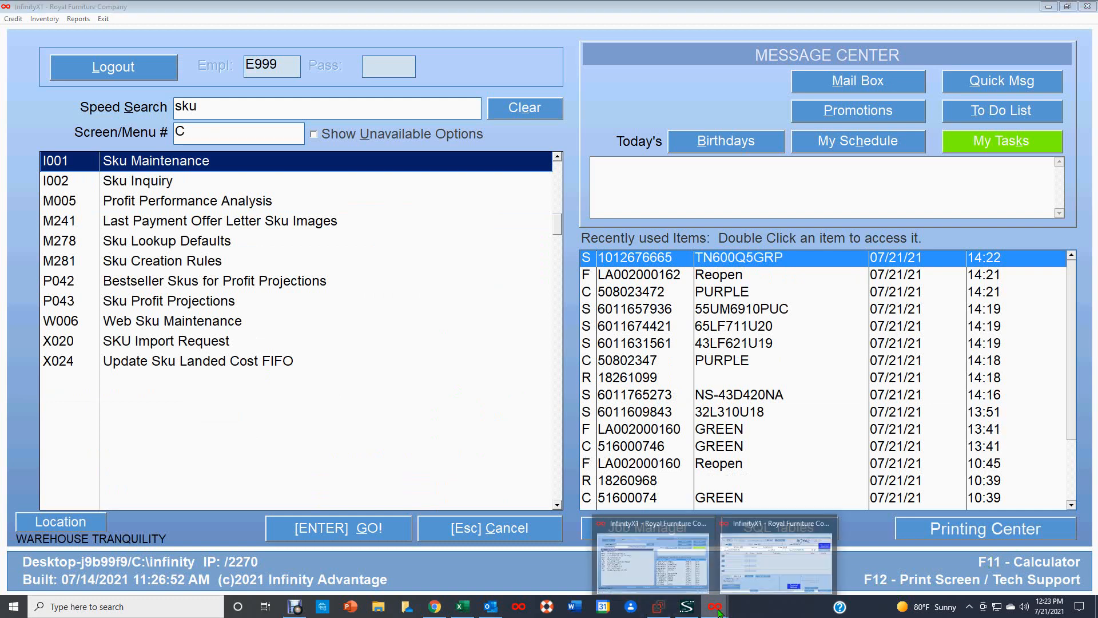
{"action": "left_click", "coordinate": [781, 552]}
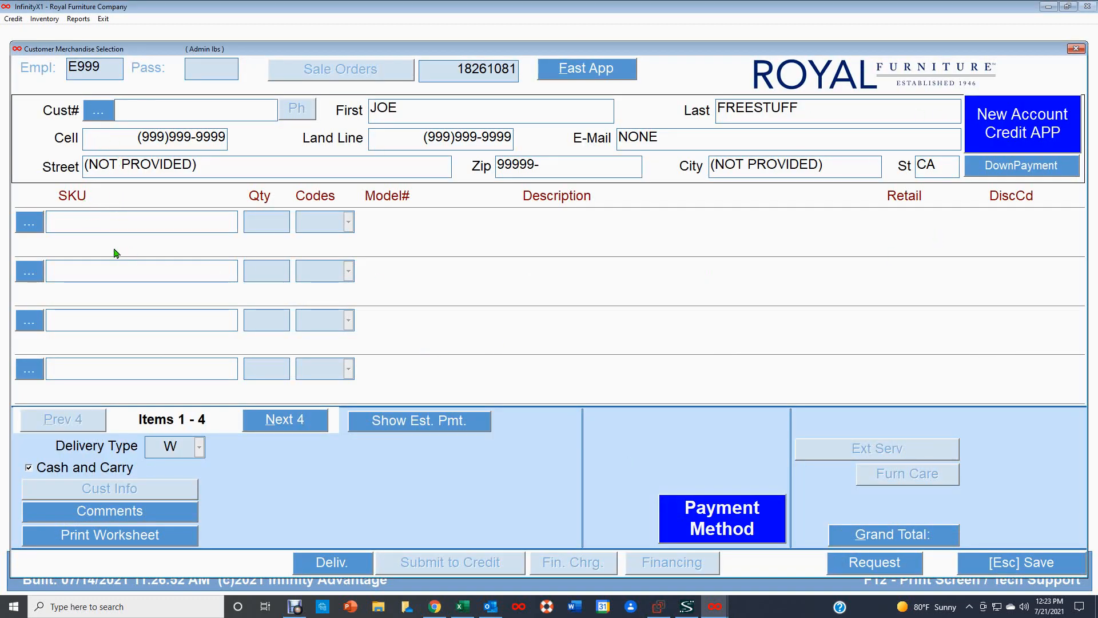
{"action": "left_click", "coordinate": [90, 223]}
{"action": "type", "text": "10126"}
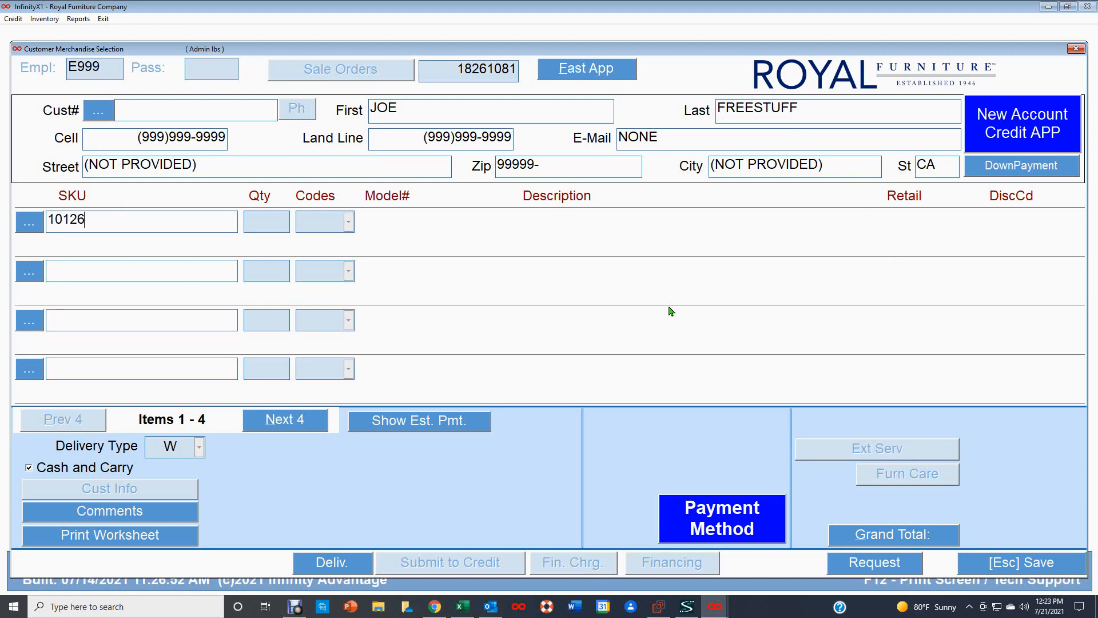
{"action": "type", "text": "76665"}
Add the Twenty Nine Queen group at $1,499.99 with its $0.01 Insignia TV accessory selected.
{"action": "key", "text": "Return"}
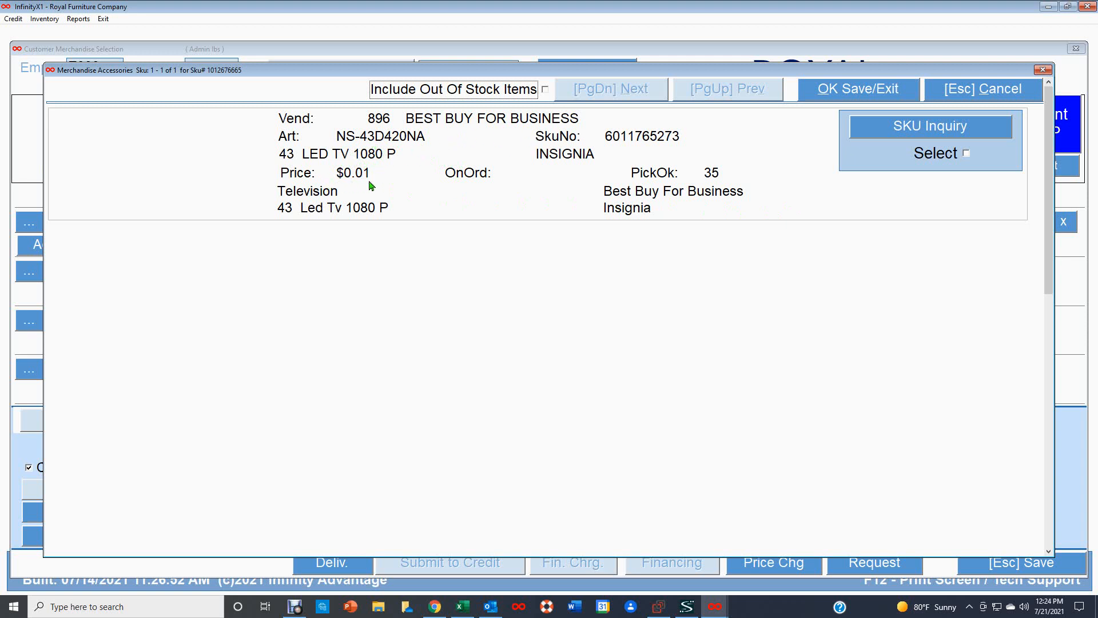
{"action": "left_click", "coordinate": [967, 154]}
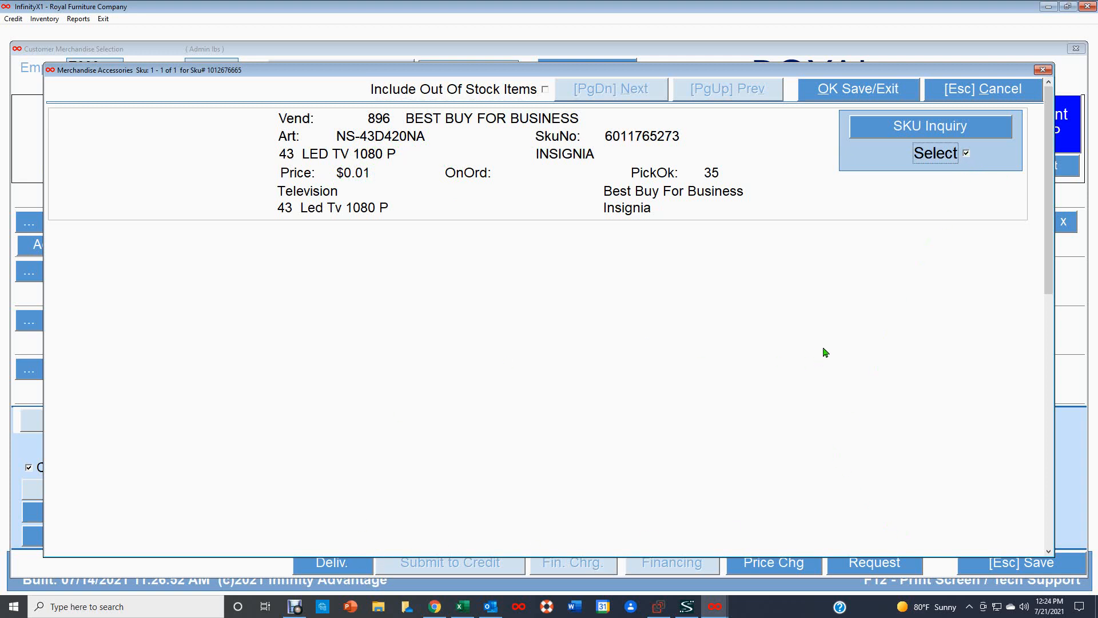
{"action": "left_click", "coordinate": [875, 91]}
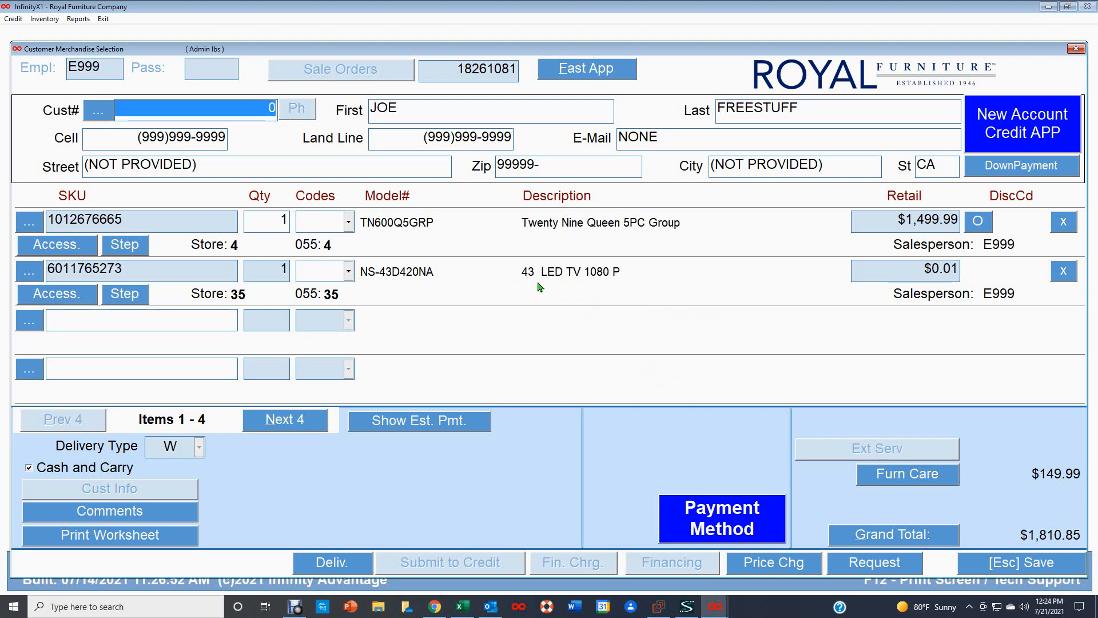
Step up the second line's 43-inch TV to the 65-inch Toshiba 65LF711U20 for $300.00.
{"action": "left_click", "coordinate": [127, 296]}
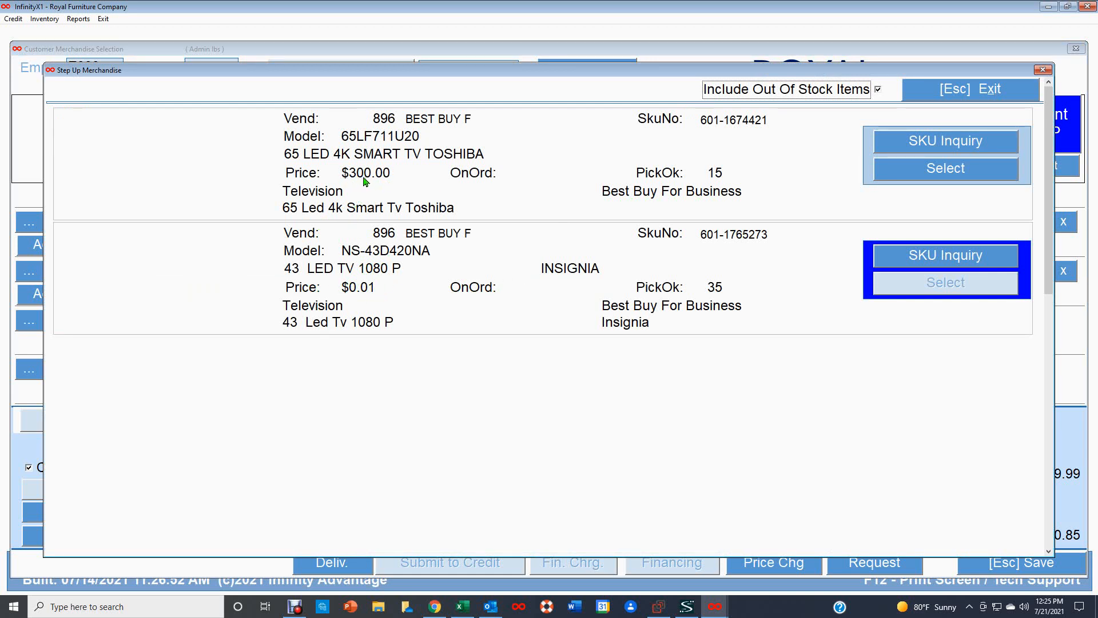
{"action": "left_click", "coordinate": [950, 170]}
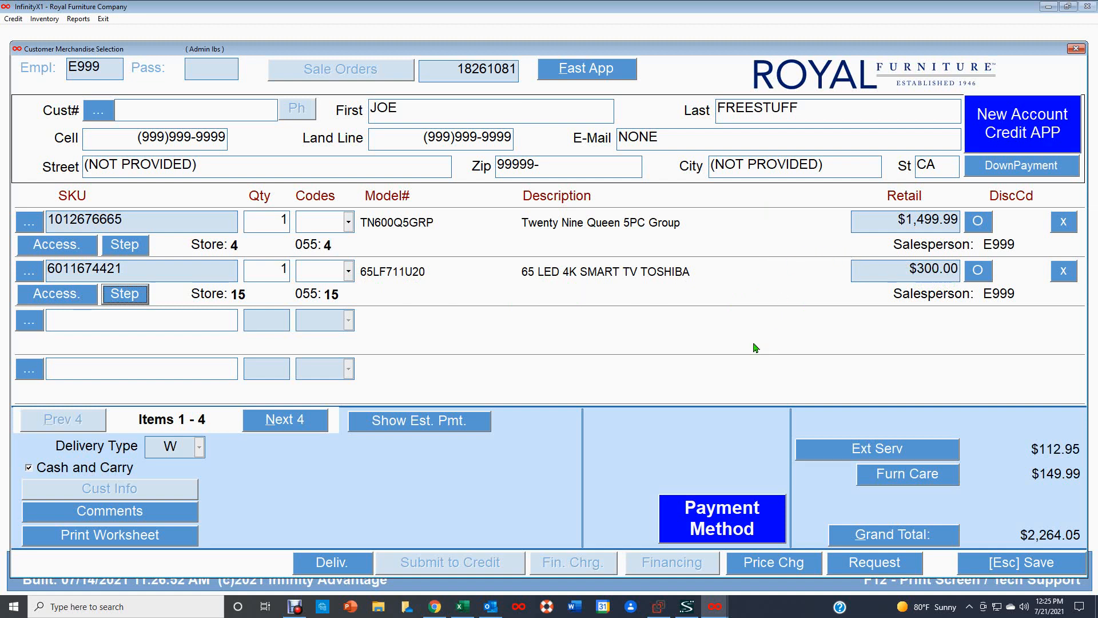
Decline extended service on the Toshiba TV with N and keep the $149.99 Furniture Care plan.
{"action": "left_click", "coordinate": [723, 519]}
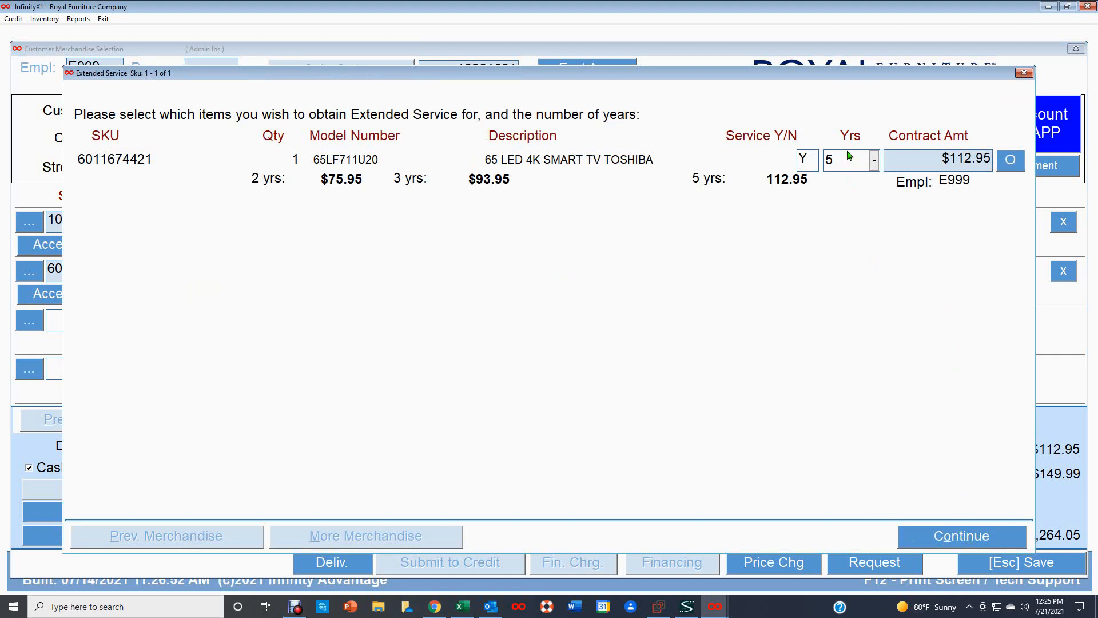
{"action": "left_click", "coordinate": [810, 159]}
{"action": "type", "text": "N"}
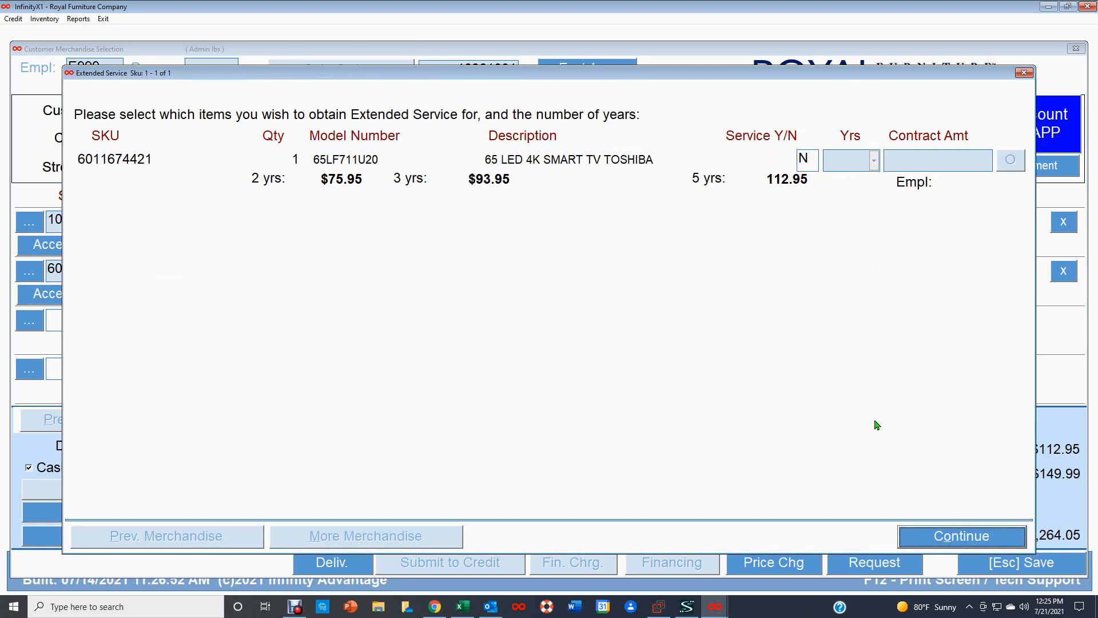
{"action": "left_click", "coordinate": [972, 533]}
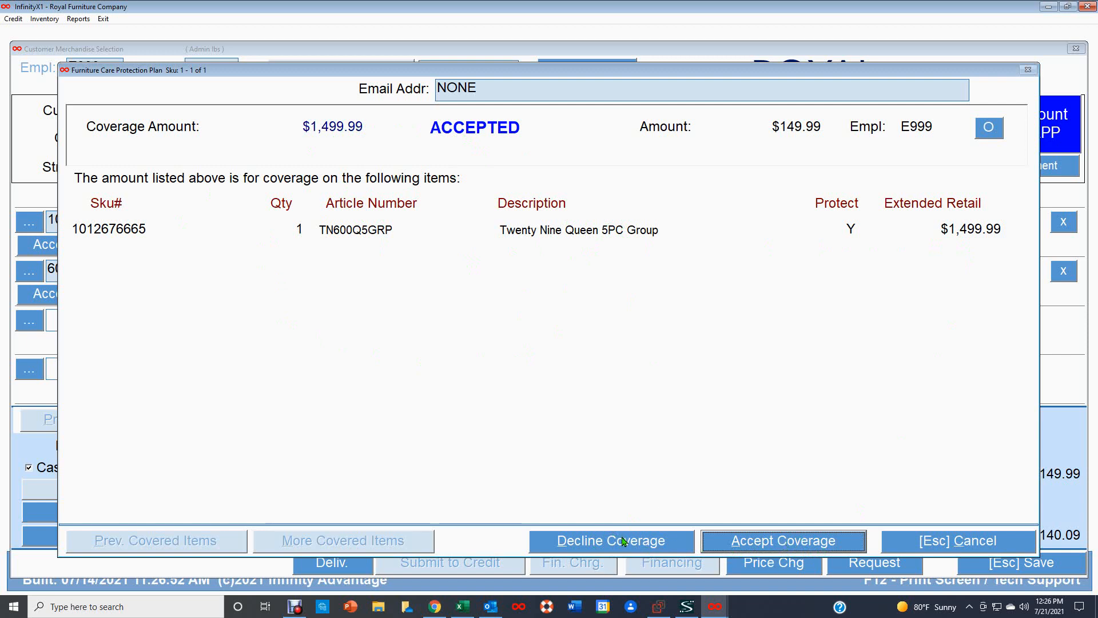
{"action": "key", "text": "Escape"}
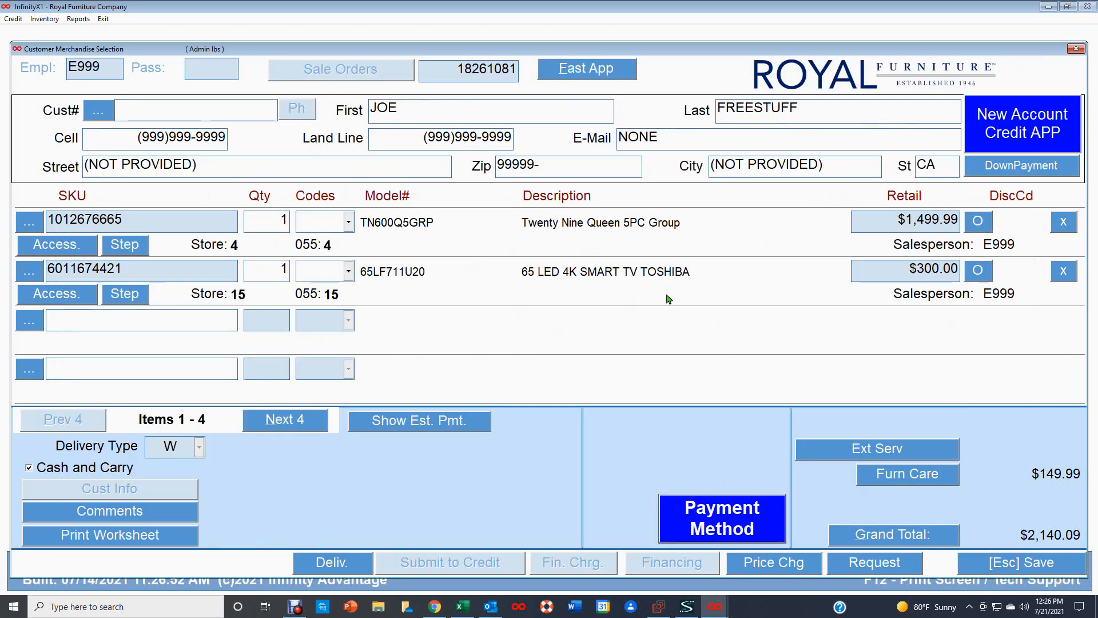
Post the sale as a $1,975.48 cash payment.
{"action": "left_click", "coordinate": [691, 507]}
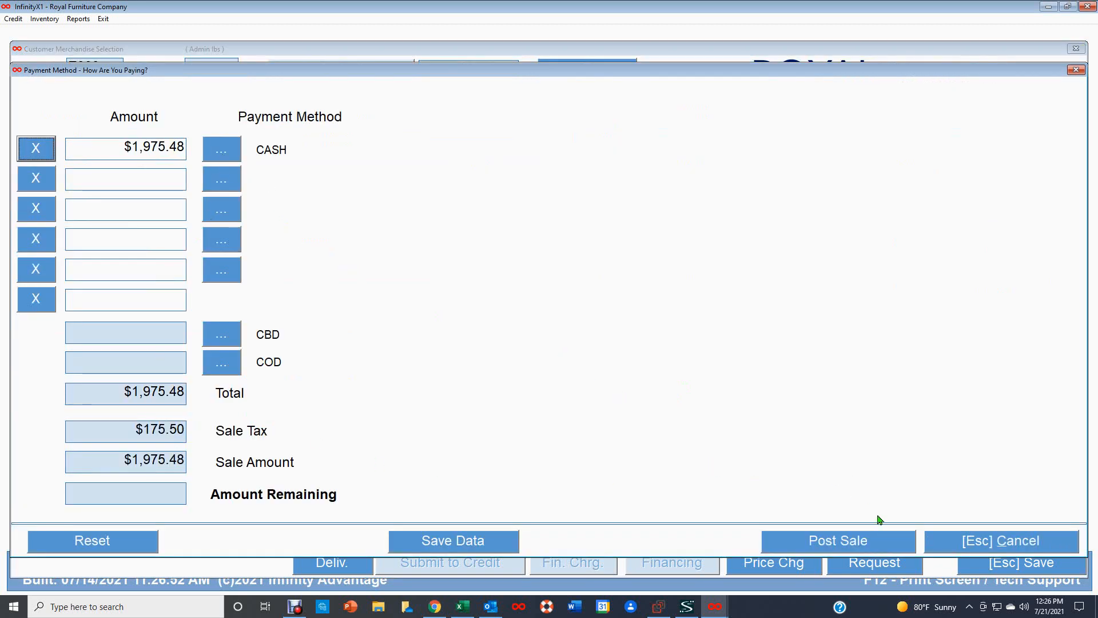
{"action": "left_click", "coordinate": [847, 542]}
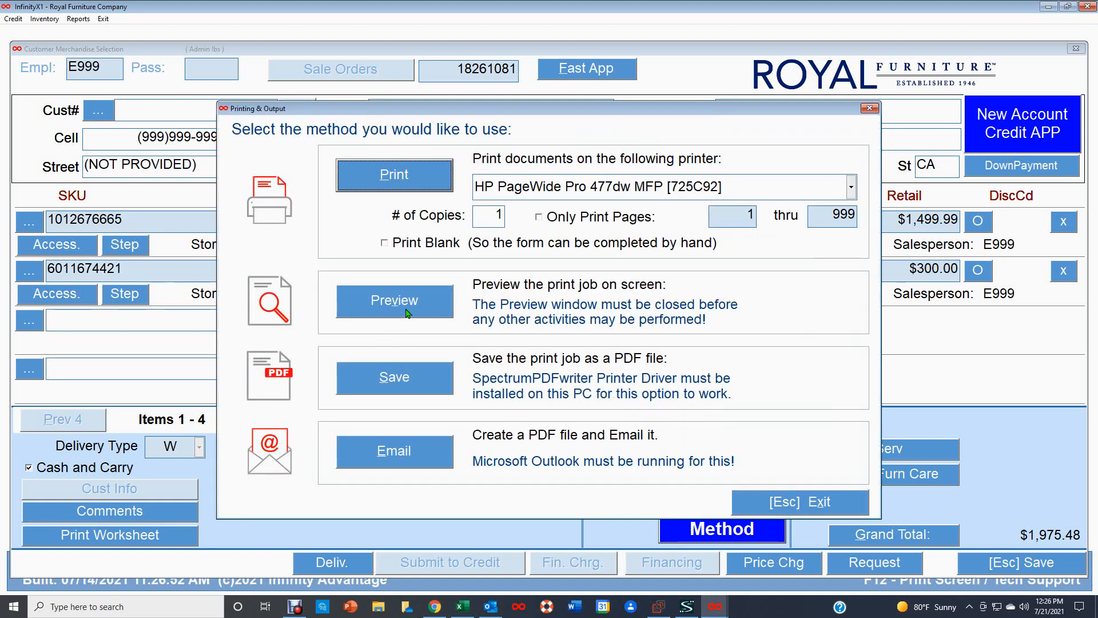
Preview the SALES QUOTE document on screen from Printing & Output.
{"action": "left_click", "coordinate": [406, 309]}
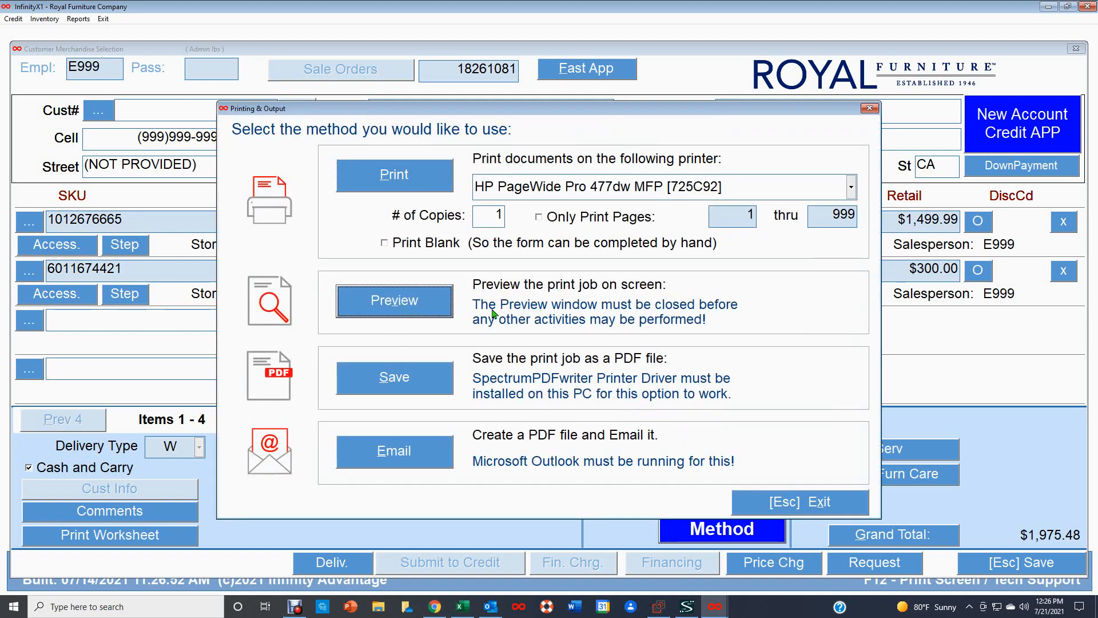
{"action": "left_click", "coordinate": [429, 307]}
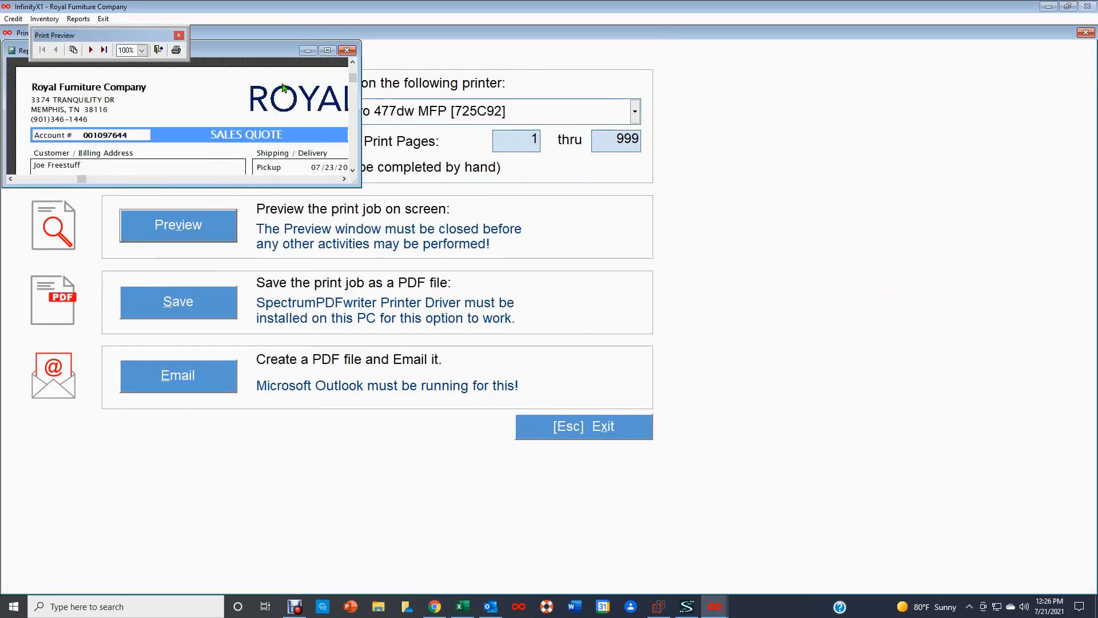